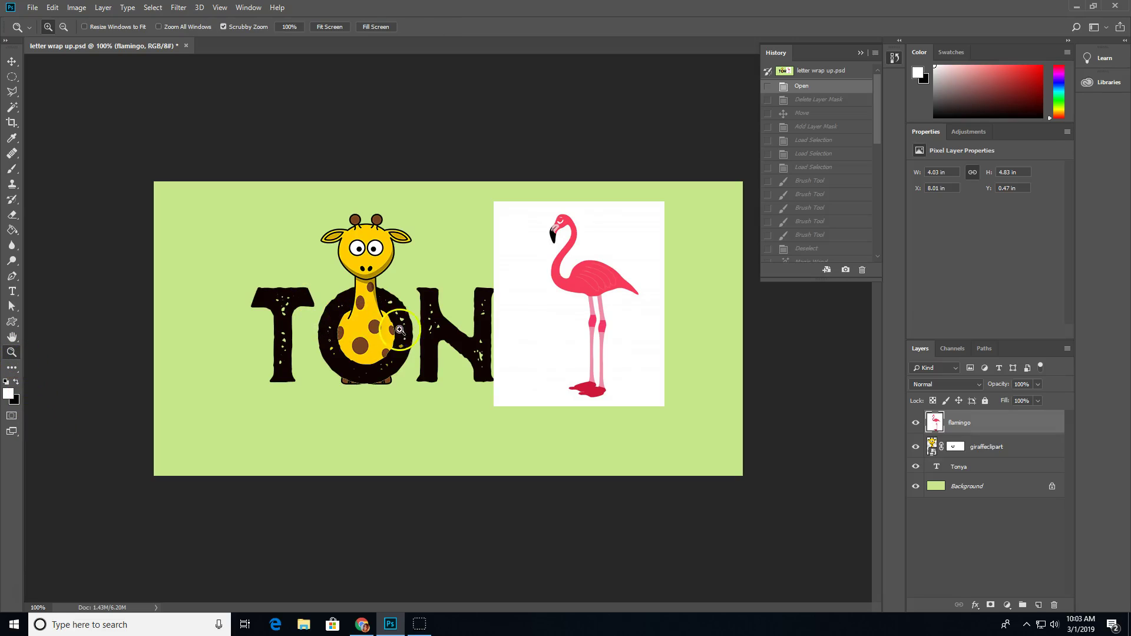
Zoom to 200% and bring up the mask options on the giraffeclipart layer
left_click(472, 351)
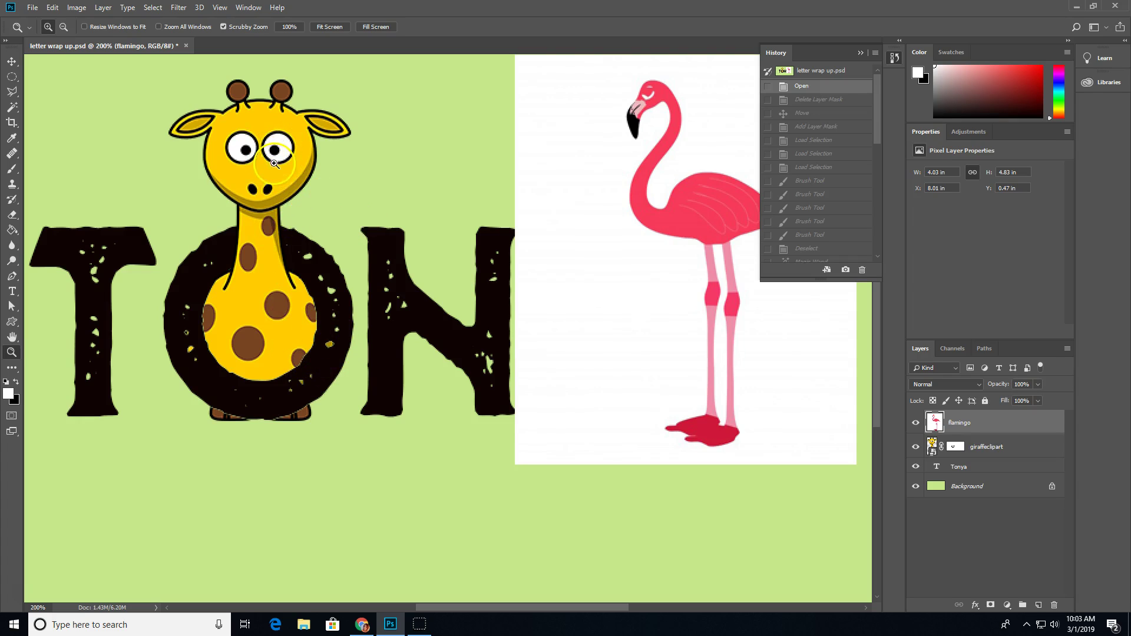
left_click(955, 450)
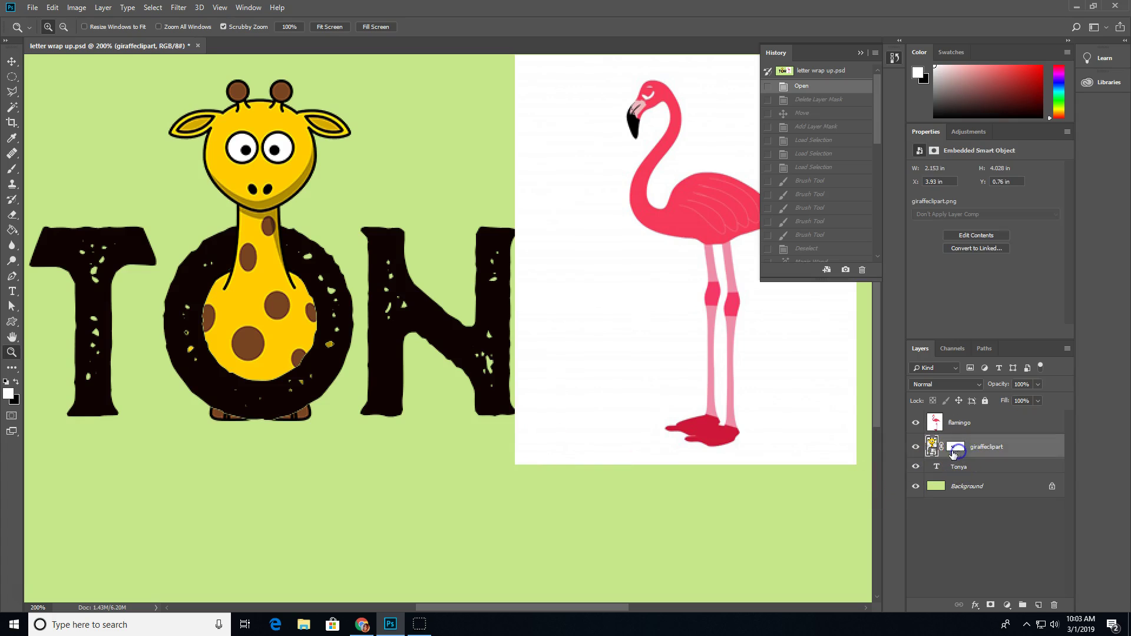
left_click(955, 449)
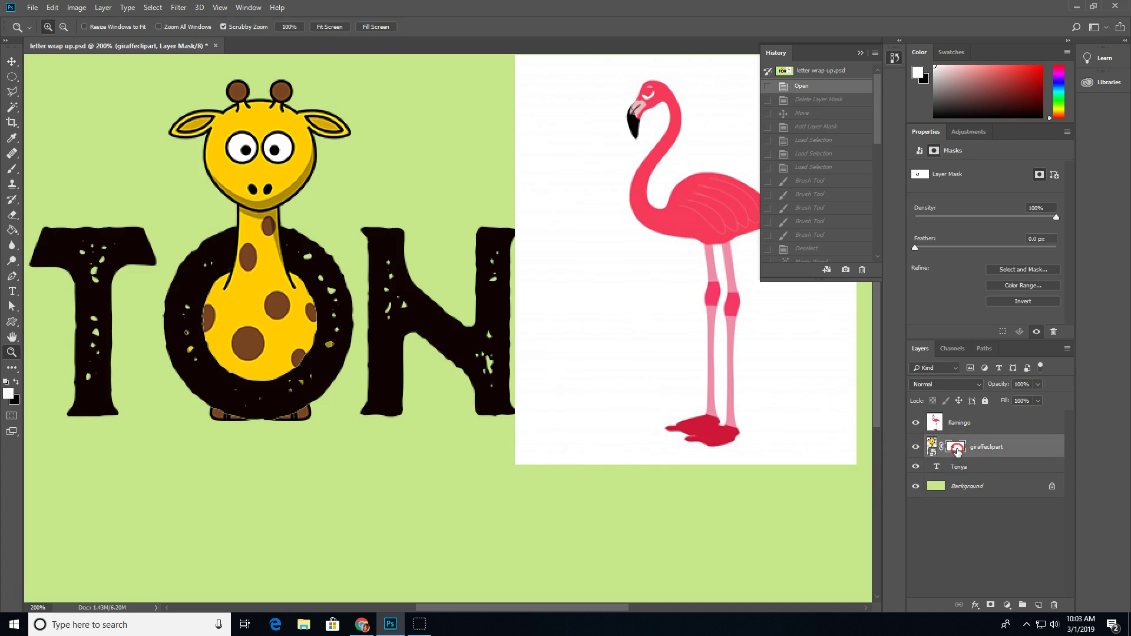
right_click(956, 450)
Delete the giraffe's layer mask and nudge the giraffe lower in the O (Y 0.76 to 0.87 in)
left_click(978, 473)
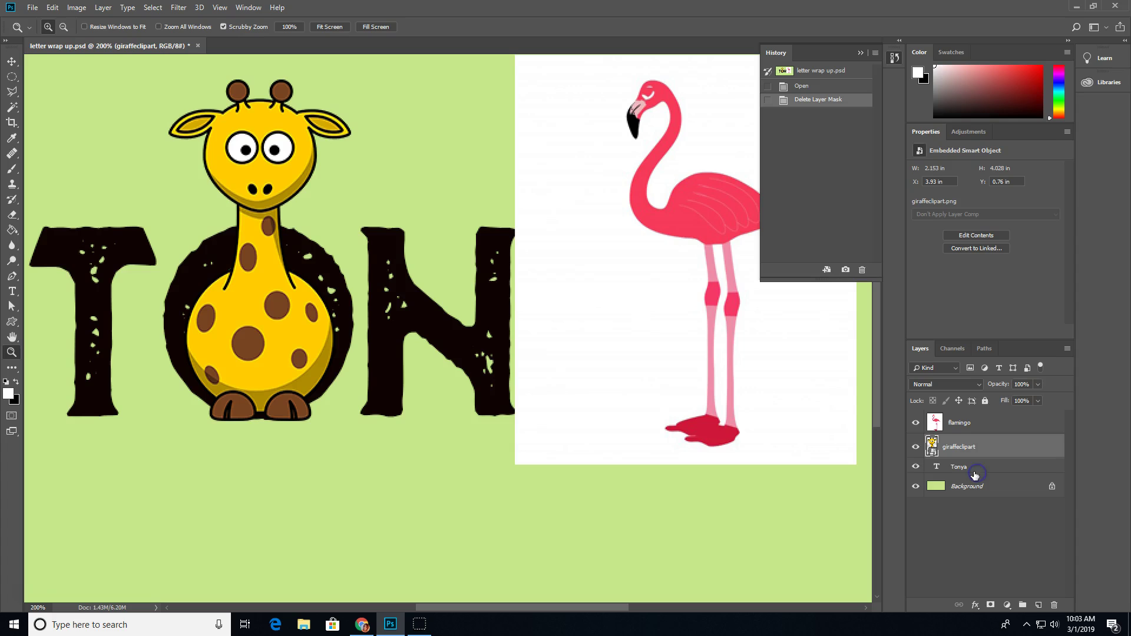
left_click(12, 62)
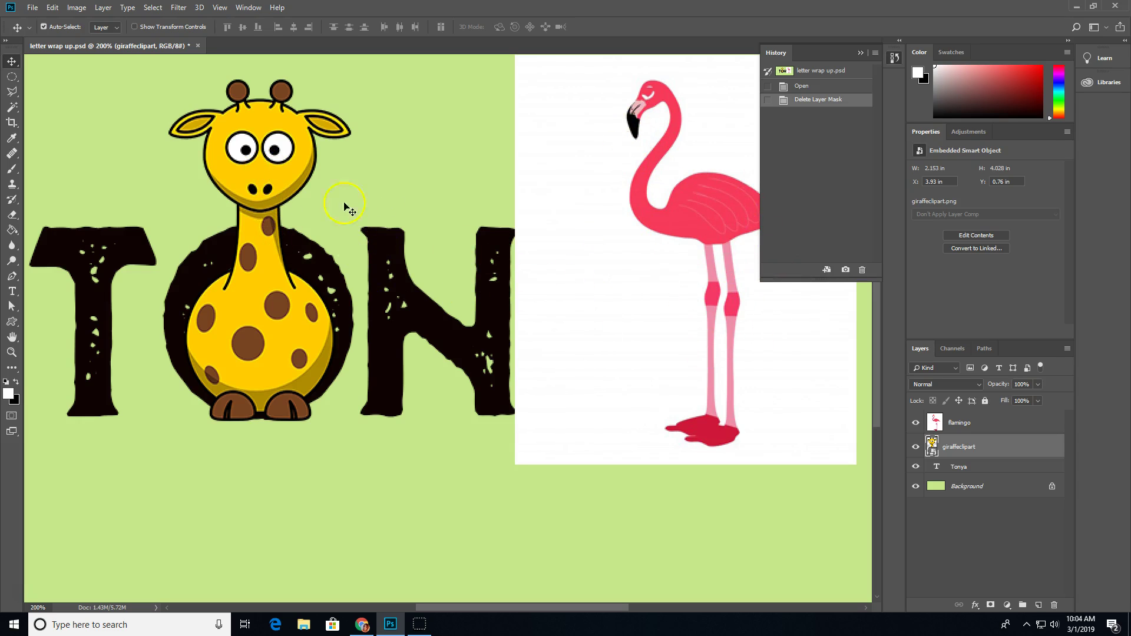
left_click_drag(270, 167, 265, 176)
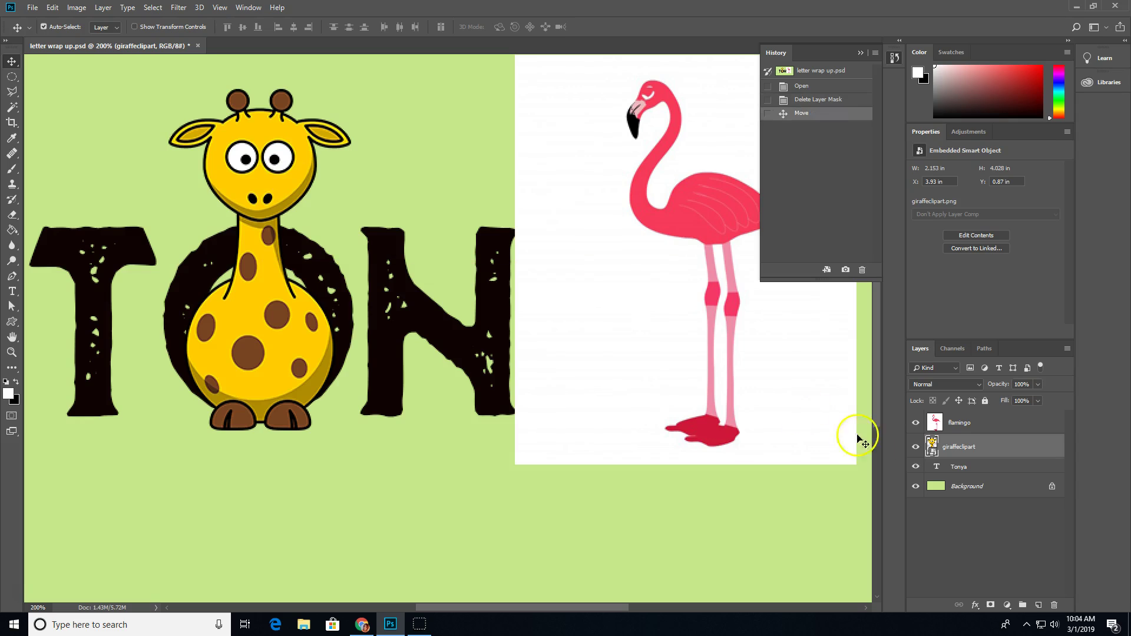
Add a new mask to the giraffe, paint black on it, then repaint white to restore the giraffe
left_click(990, 605)
left_click(954, 451)
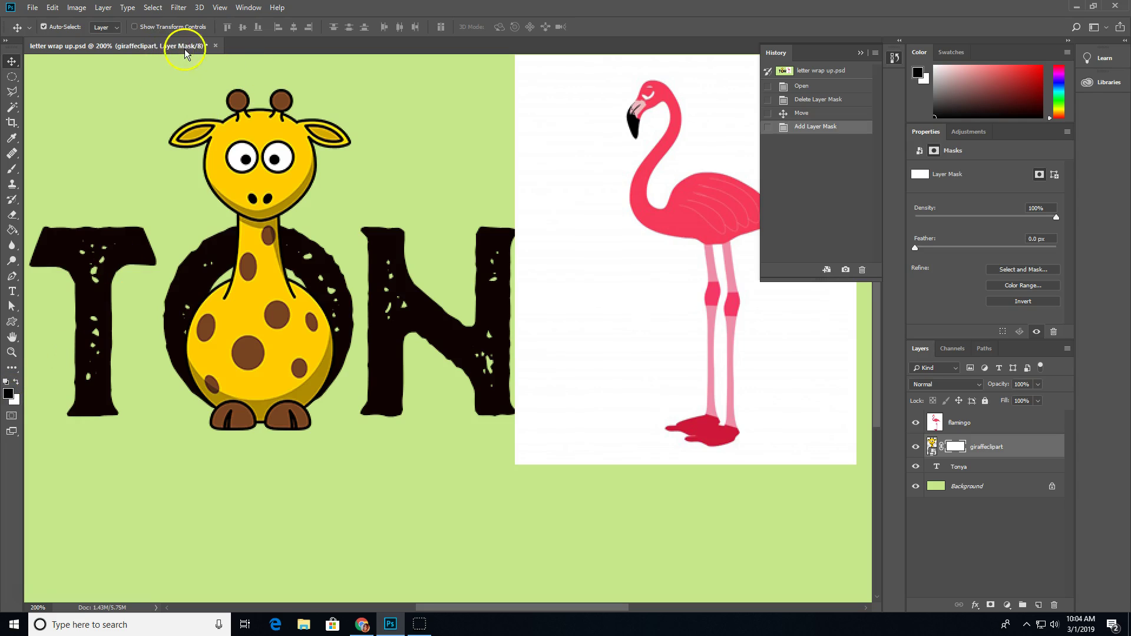
left_click(10, 172)
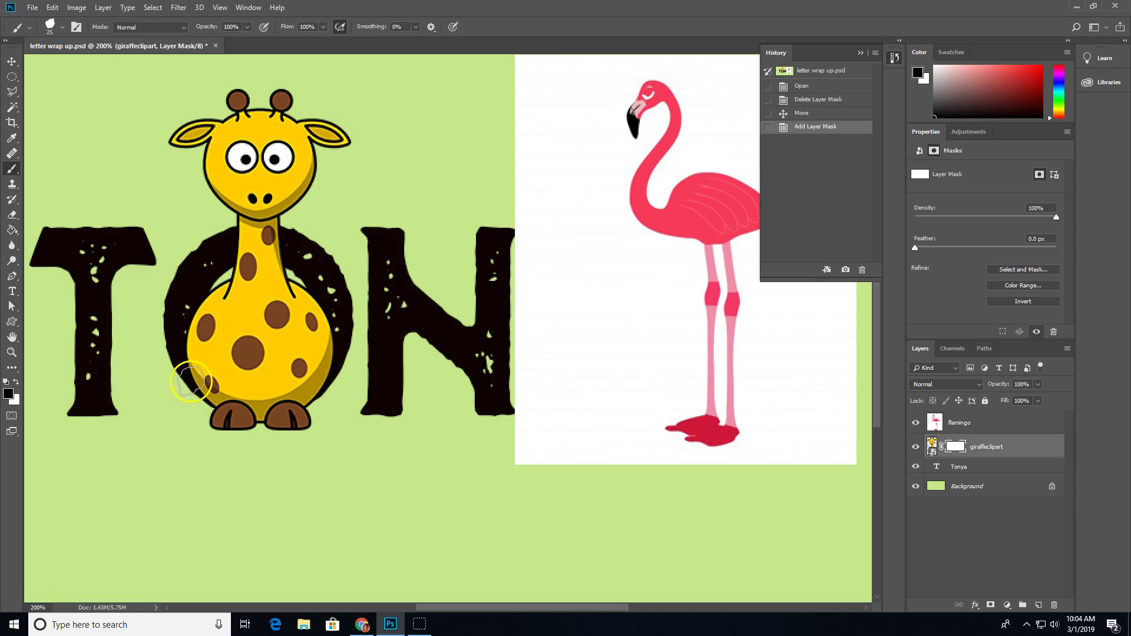
mouse_move(331, 368)
left_mouse_down()
mouse_move(317, 386)
mouse_move(326, 375)
mouse_move(218, 328)
mouse_move(243, 339)
mouse_move(239, 367)
mouse_move(261, 387)
mouse_move(259, 408)
mouse_move(310, 421)
mouse_move(185, 422)
mouse_move(254, 417)
mouse_move(284, 338)
mouse_move(240, 421)
mouse_move(224, 415)
mouse_move(181, 334)
mouse_move(290, 348)
mouse_move(294, 336)
mouse_move(212, 429)
mouse_move(248, 412)
left_mouse_up()
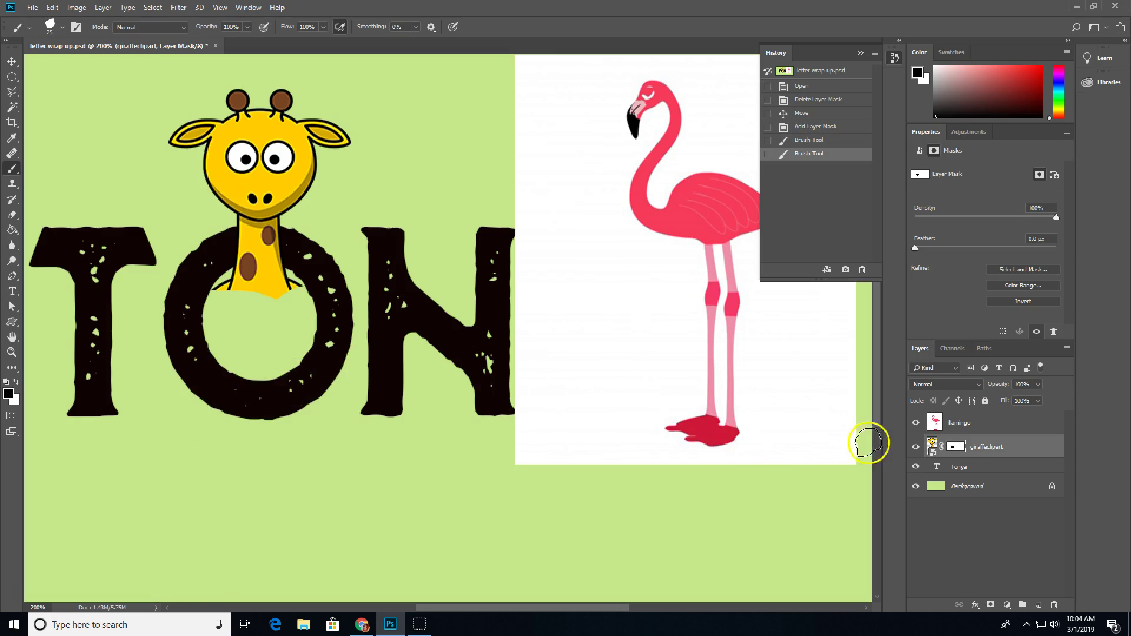
left_click(956, 450)
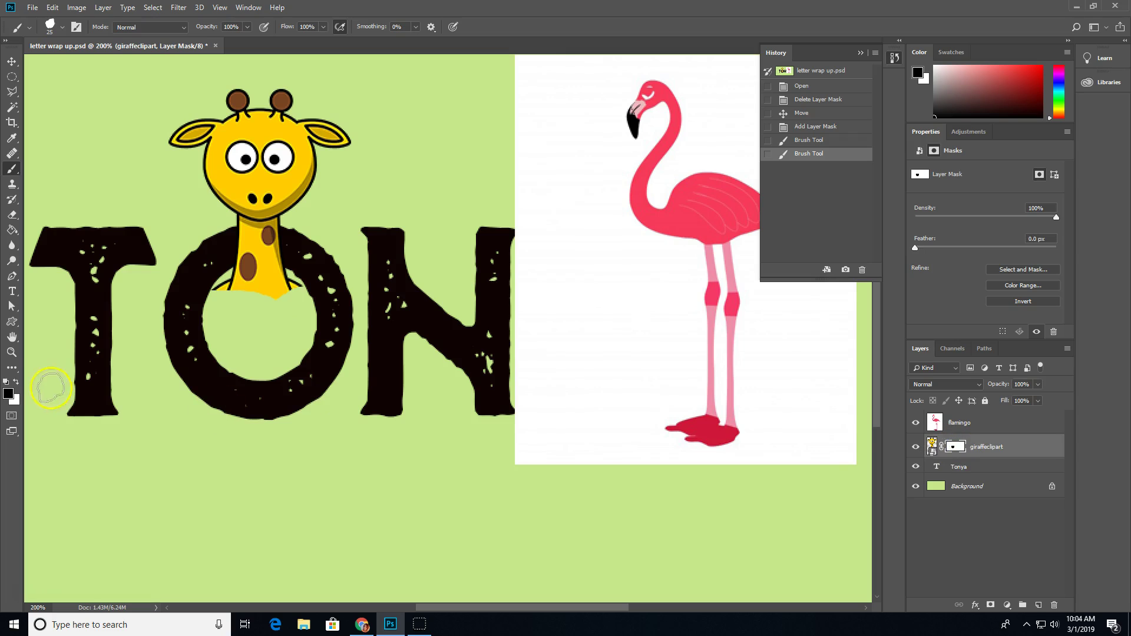
left_click(16, 382)
mouse_move(253, 297)
left_mouse_down()
mouse_move(219, 339)
mouse_move(241, 295)
mouse_move(142, 371)
mouse_move(304, 267)
mouse_move(322, 288)
mouse_move(250, 364)
mouse_move(231, 417)
mouse_move(321, 394)
mouse_move(226, 417)
mouse_move(280, 414)
mouse_move(191, 407)
mouse_move(249, 316)
mouse_move(277, 305)
mouse_move(317, 329)
mouse_move(314, 310)
mouse_move(322, 352)
mouse_move(337, 317)
mouse_move(282, 386)
mouse_move(202, 314)
mouse_move(249, 390)
mouse_move(314, 356)
mouse_move(270, 380)
mouse_move(266, 304)
mouse_move(275, 317)
mouse_move(269, 290)
mouse_move(289, 242)
mouse_move(778, 446)
mouse_move(964, 469)
mouse_move(938, 471)
left_mouse_up()
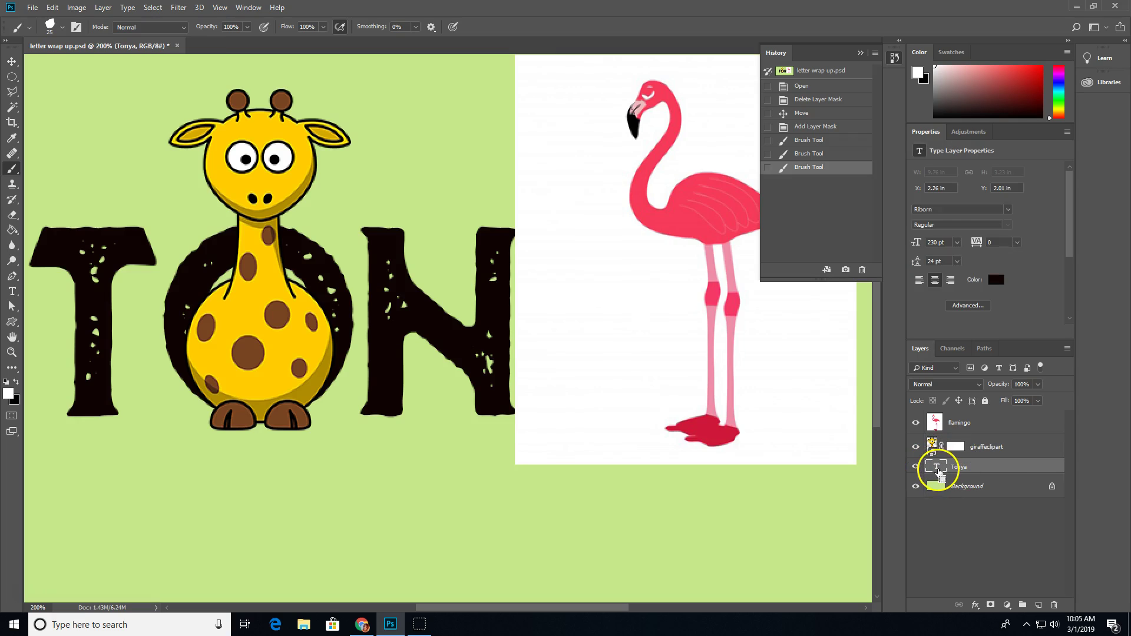
With the TONYA letters selected, paint black on the giraffe mask along the O's ring, then deselect
left_click(938, 470, "ctrl")
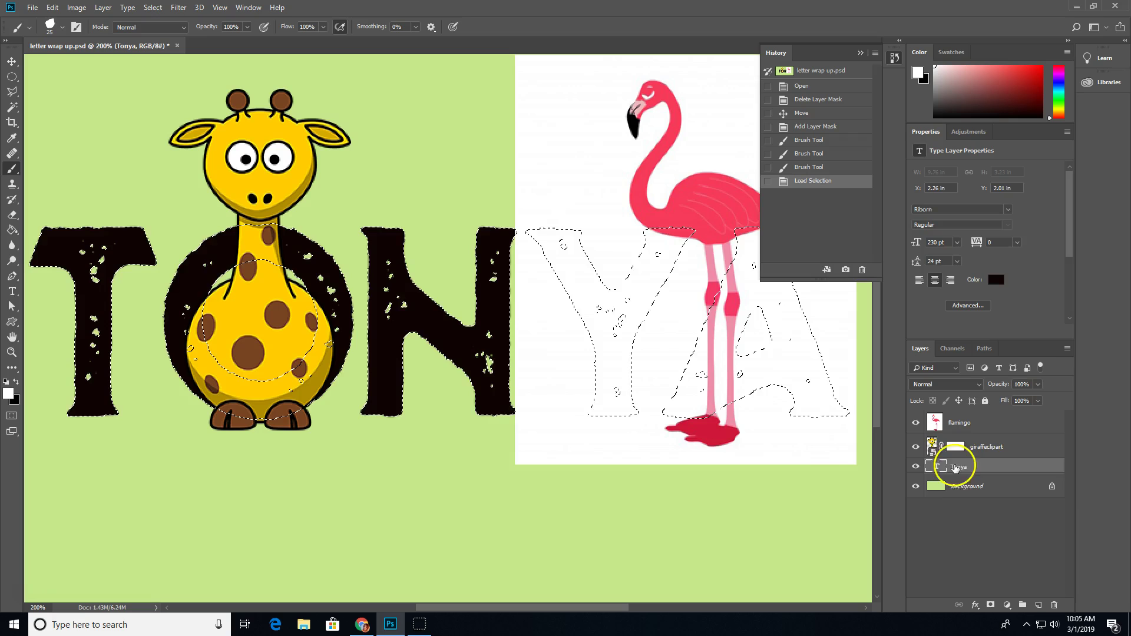
left_click(953, 449)
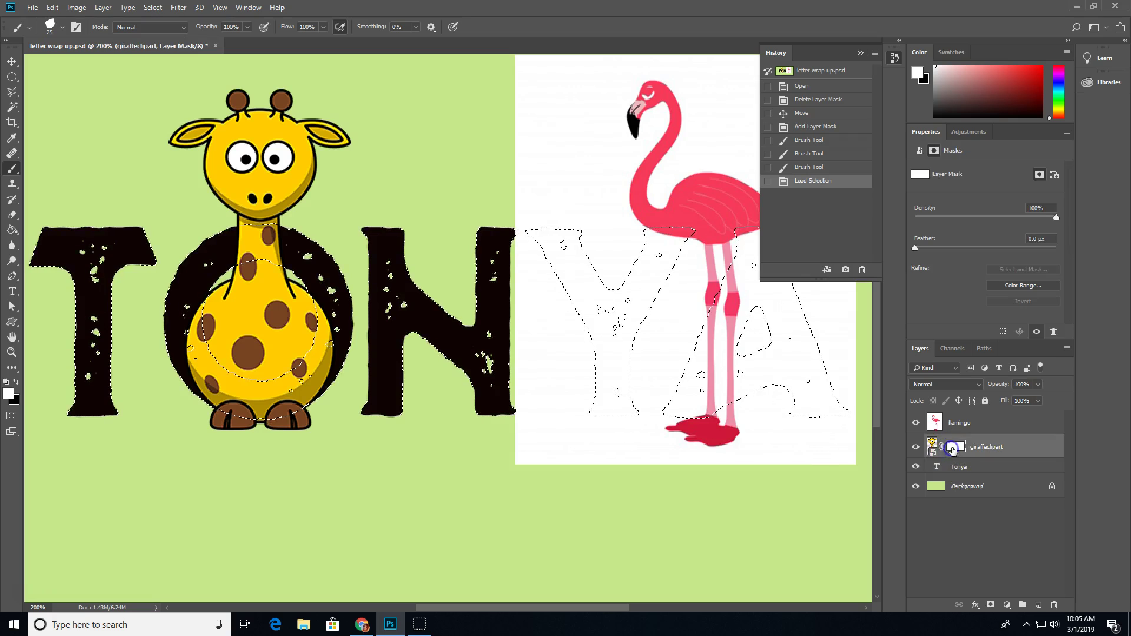
left_click(16, 383)
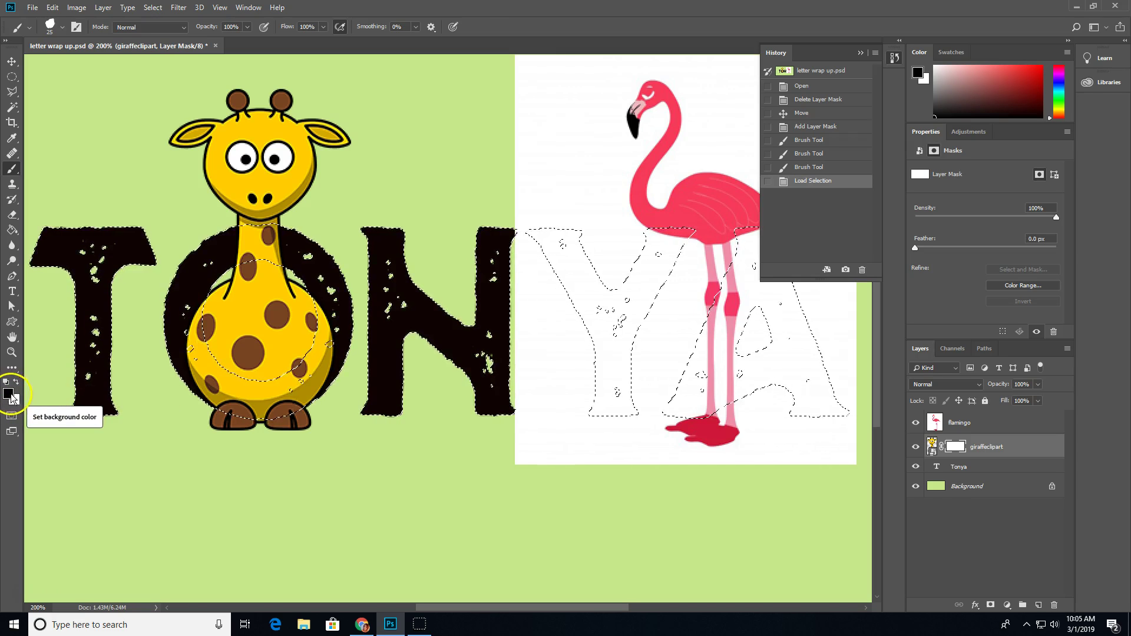
left_click(190, 325)
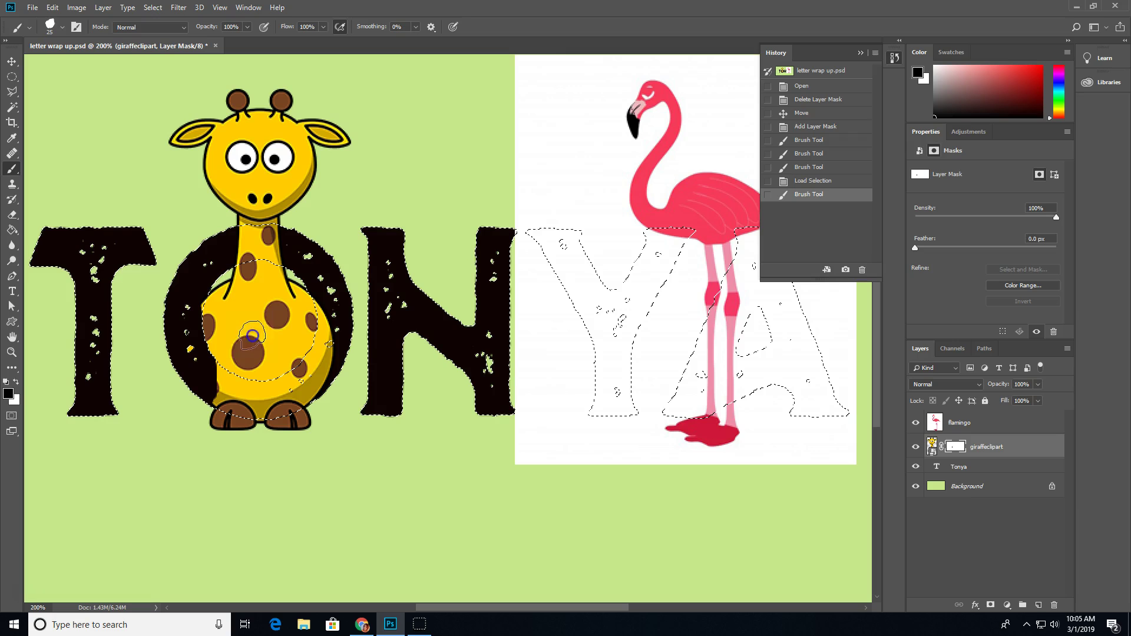
left_click_drag(259, 343, 269, 324)
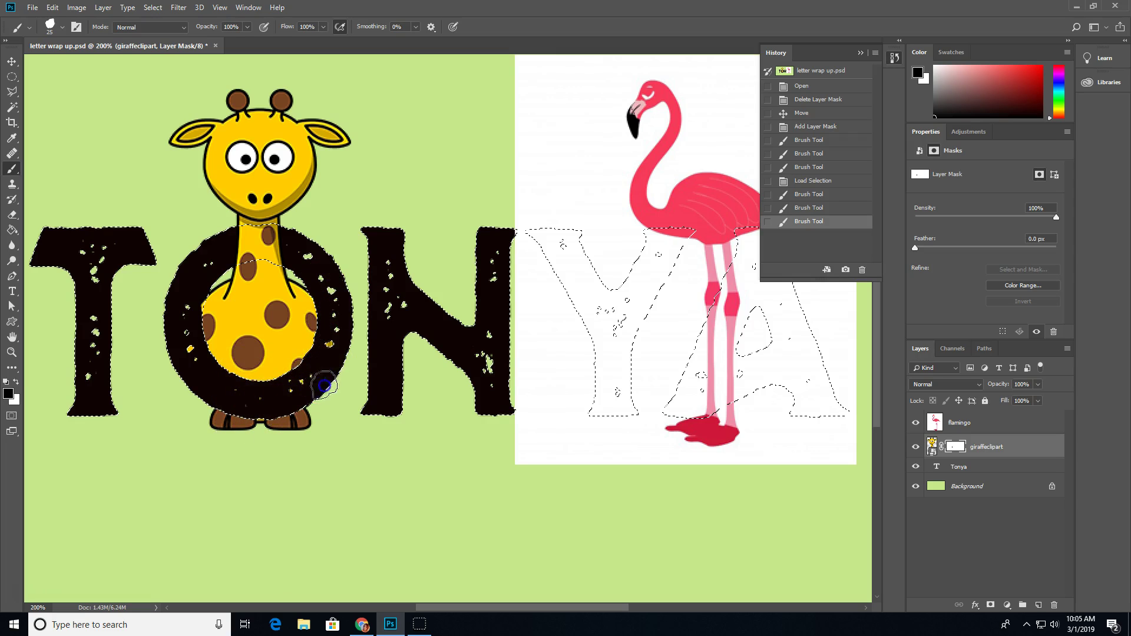
left_click(213, 370)
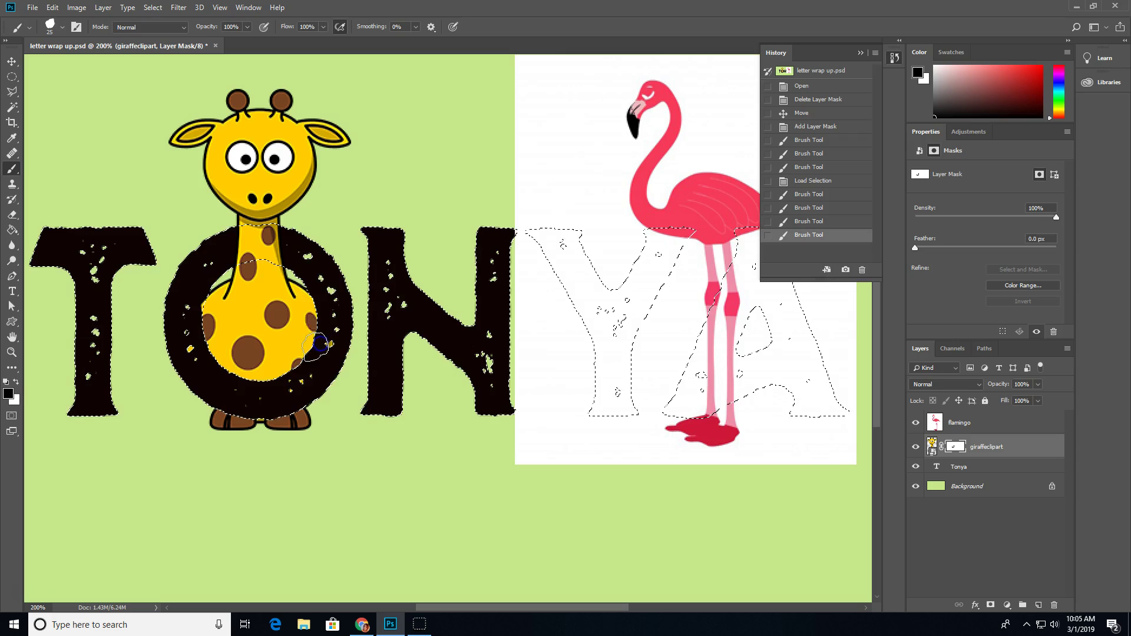
left_click(260, 396)
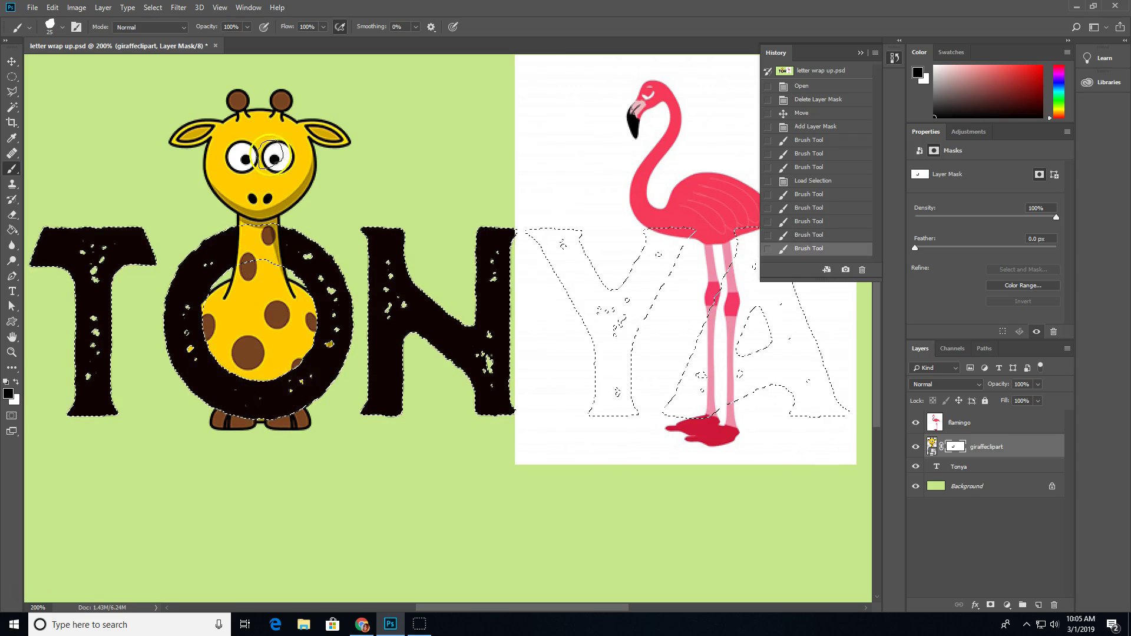
key("ctrl+d")
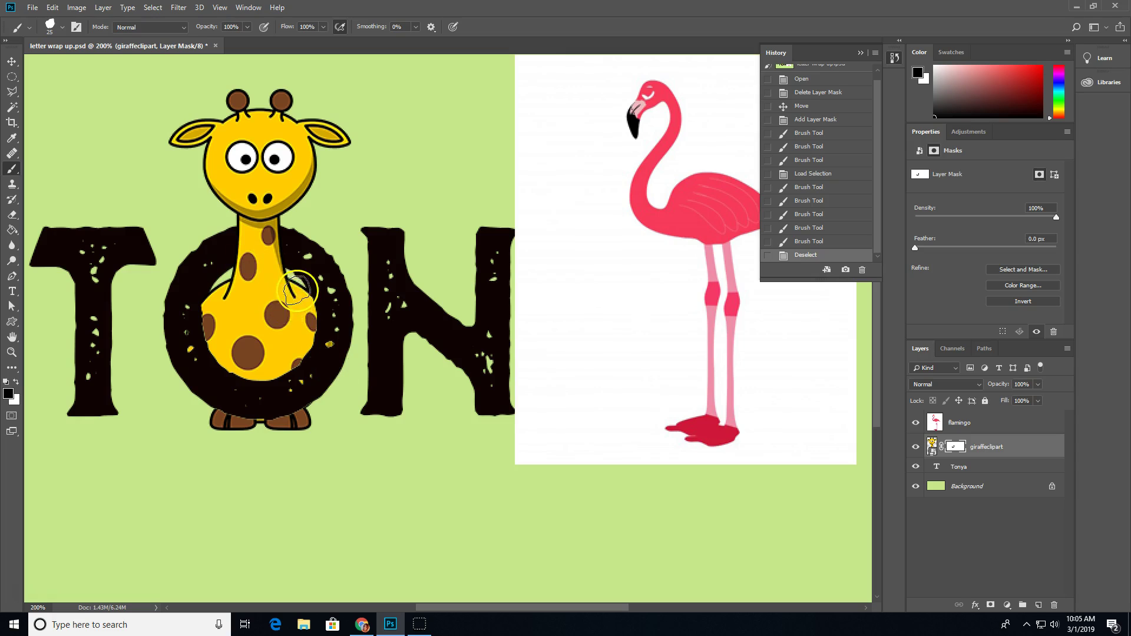
left_click_drag(476, 609, 543, 610)
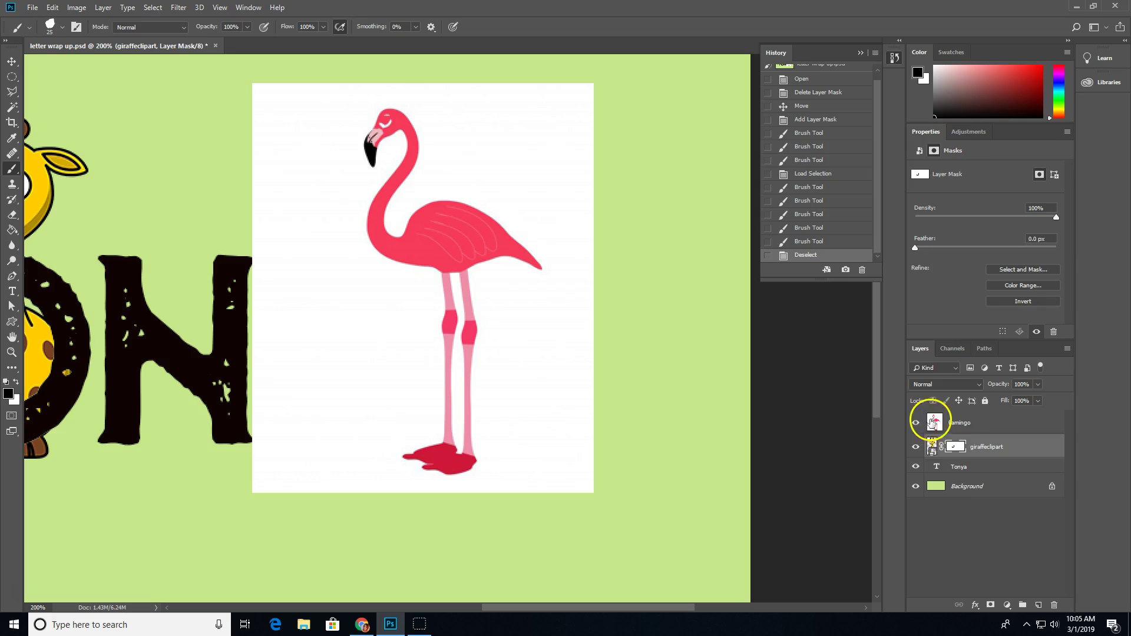
Magic Wand the flamingo's white background and invert the selection to the bird
left_click(960, 424)
left_click(11, 106)
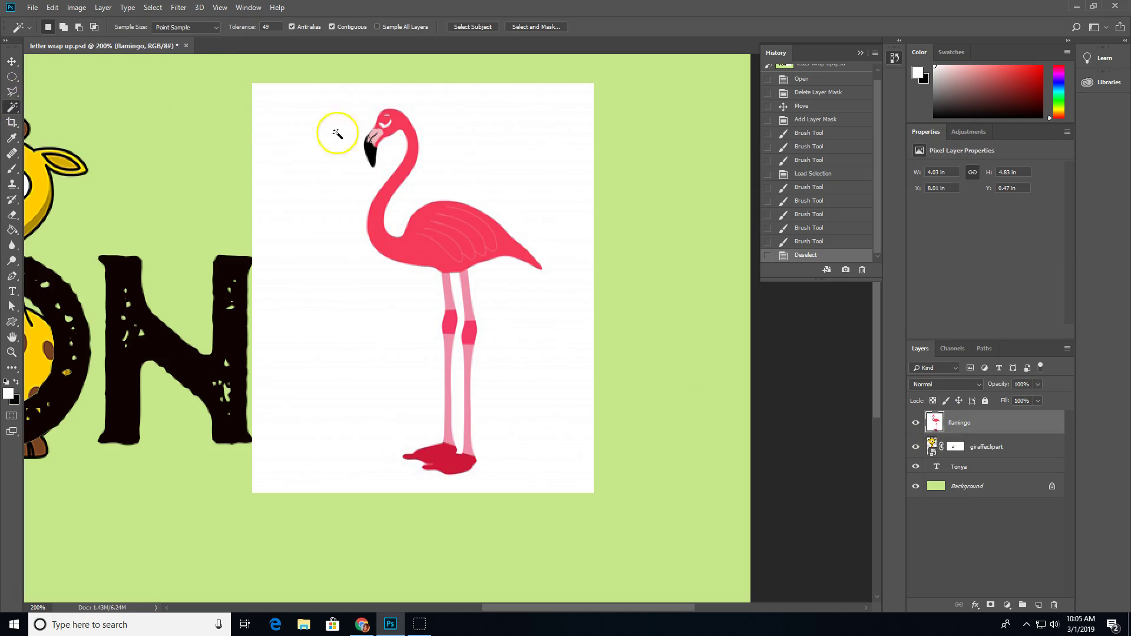
left_click(516, 158)
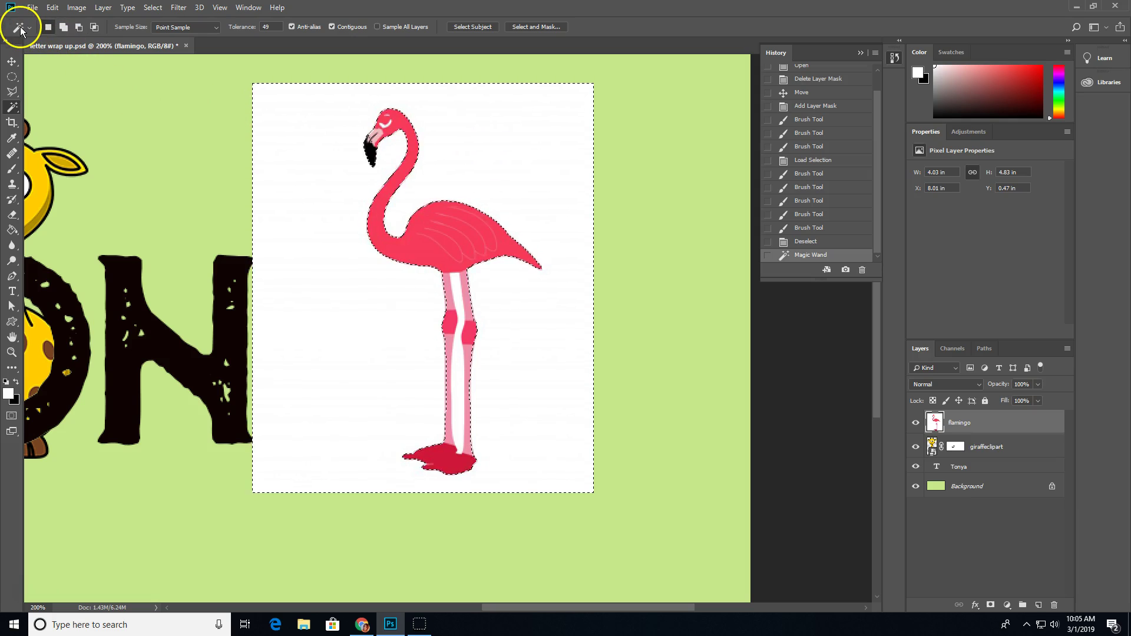
right_click(510, 174)
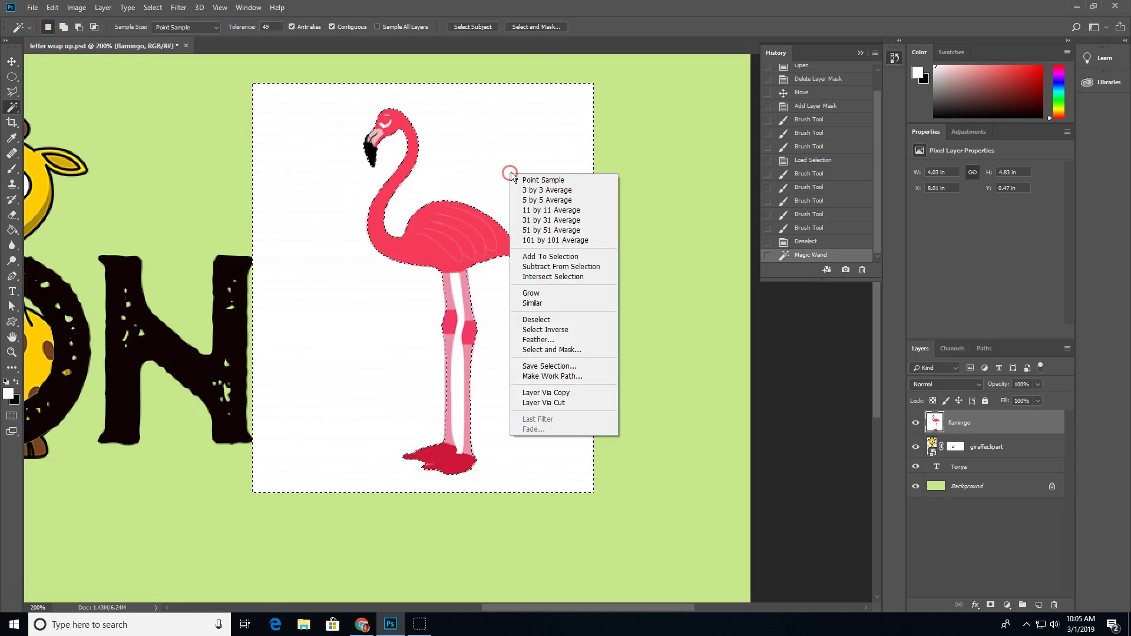
left_click(552, 331)
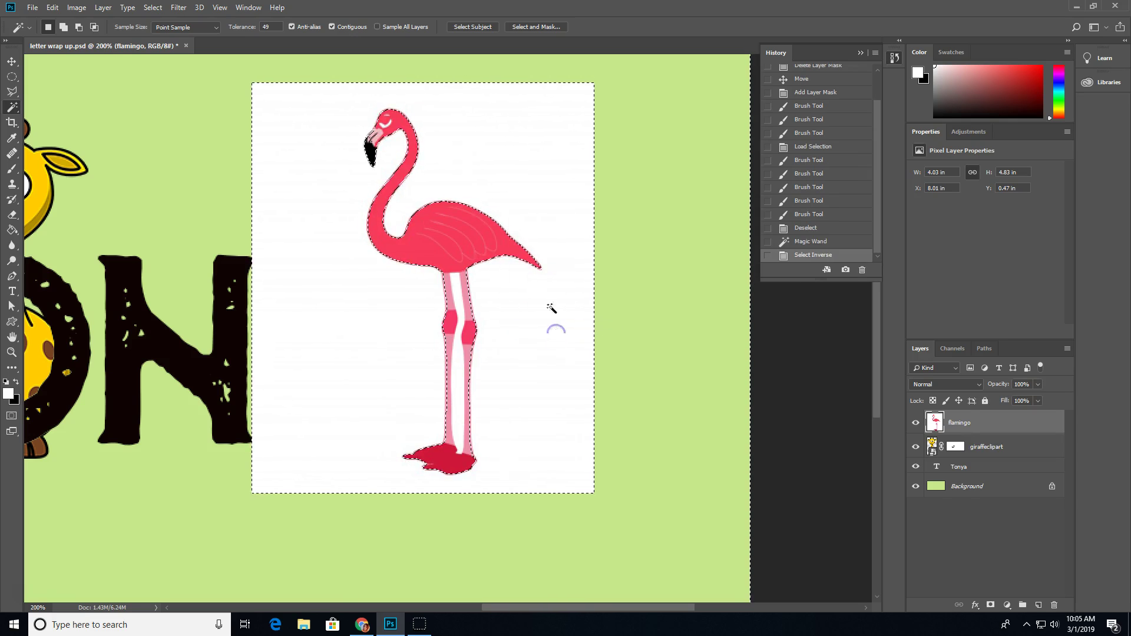
left_click(532, 30)
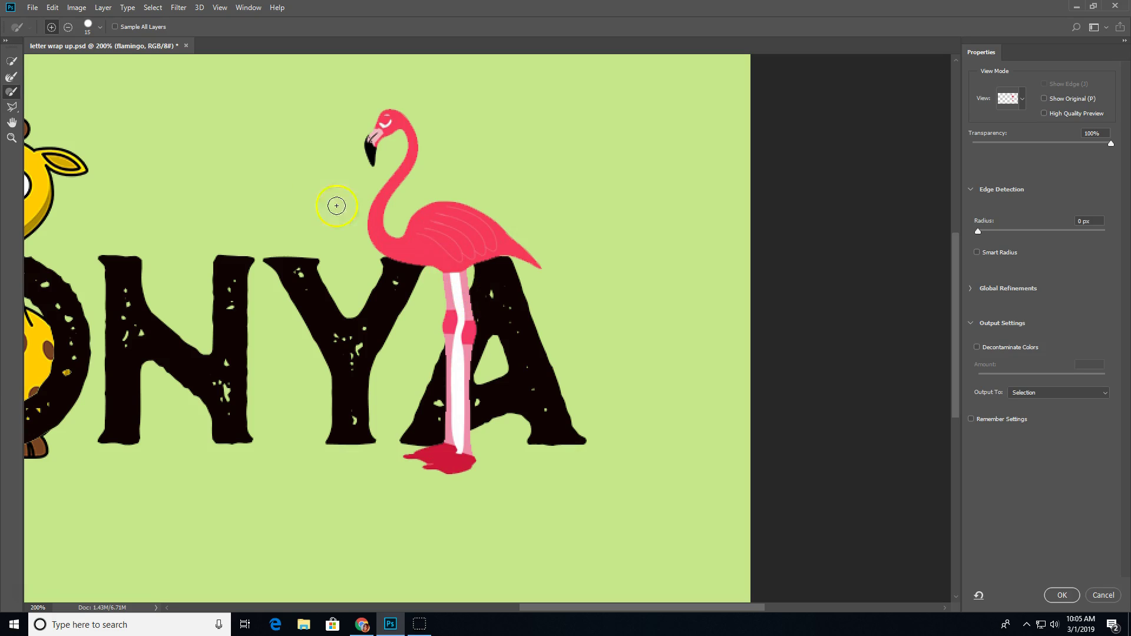
left_click(1060, 595)
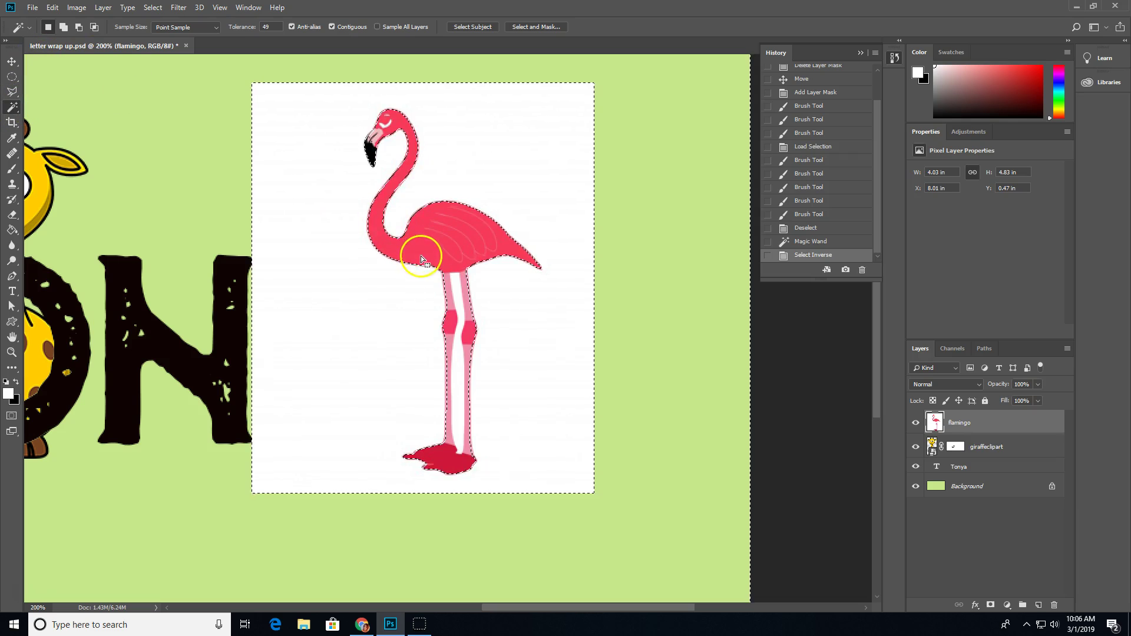
Add the gap between the legs and output the refined selection as a layer mask
left_click(459, 295, "alt")
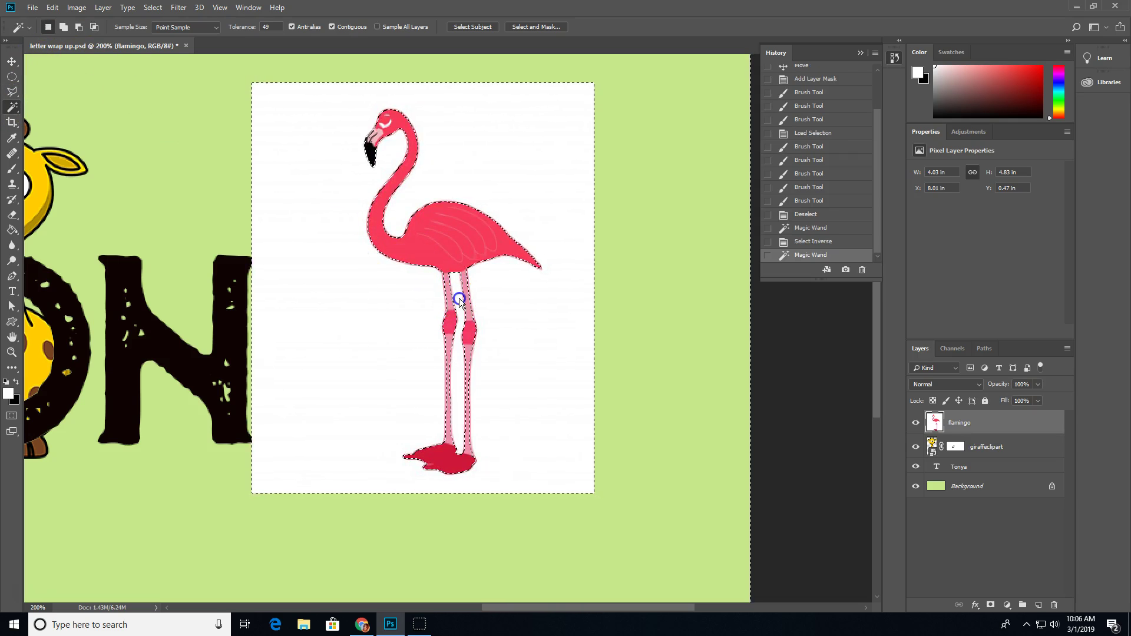
left_click(535, 28)
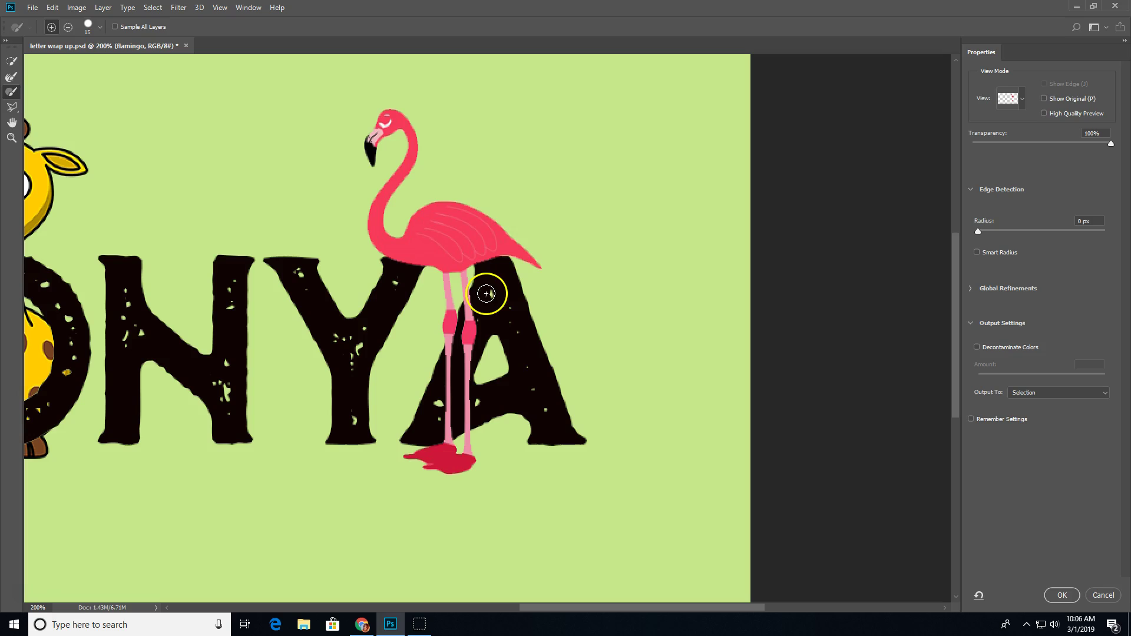
left_click(1034, 393)
left_click(1033, 413)
left_click(1063, 595)
left_click(986, 422)
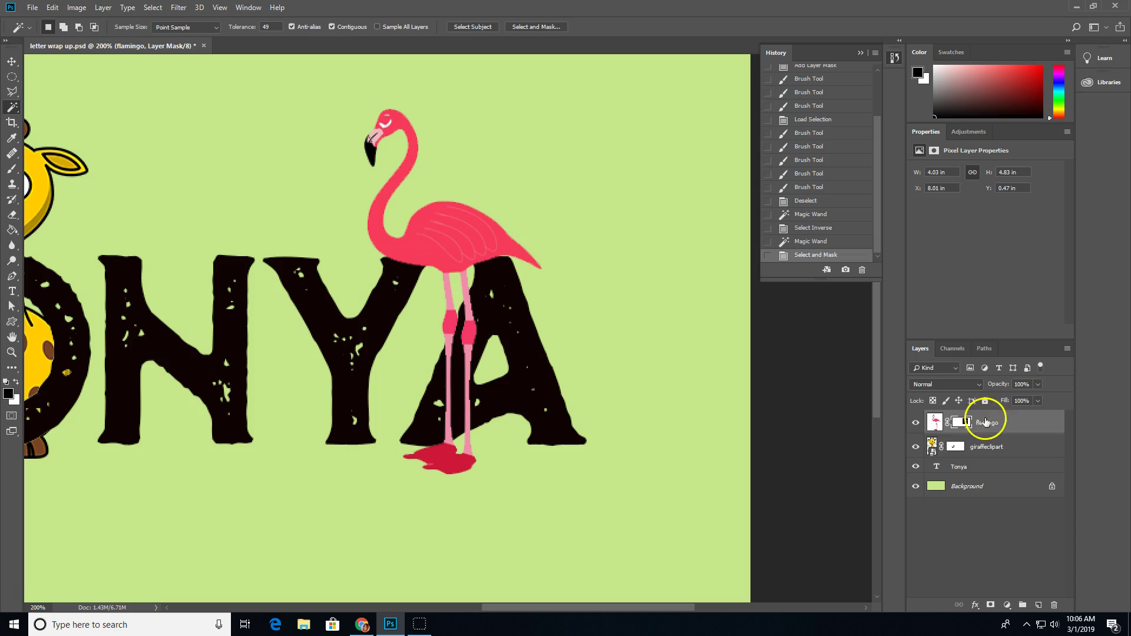
left_click(962, 423)
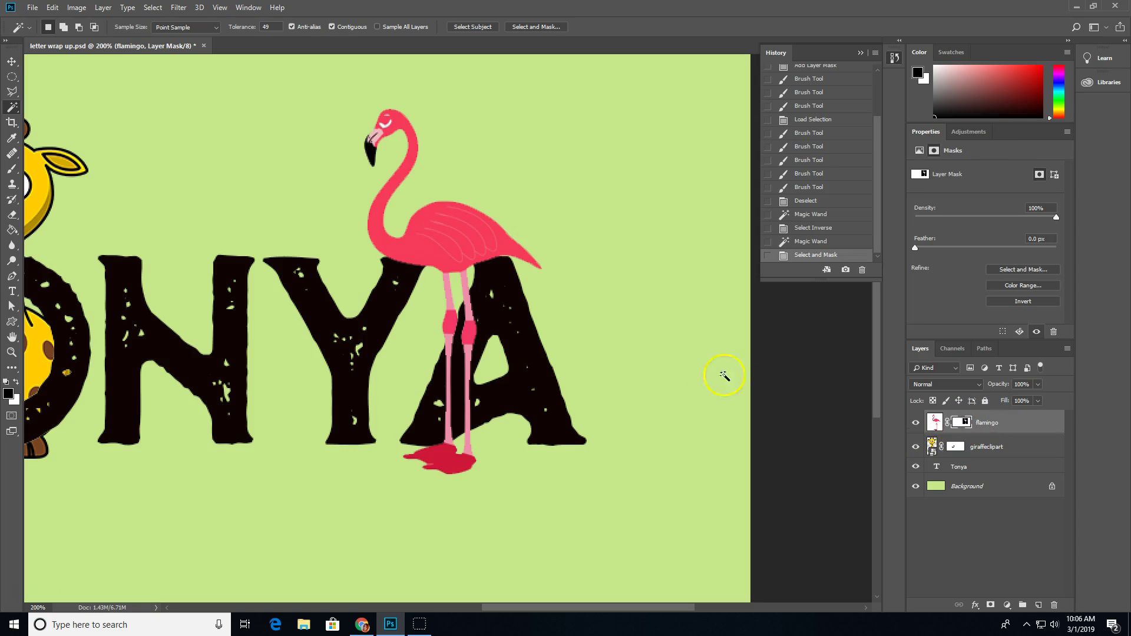
Free-transform the flamingo down to about 75% and place it on the letter Y
key("ctrl+t")
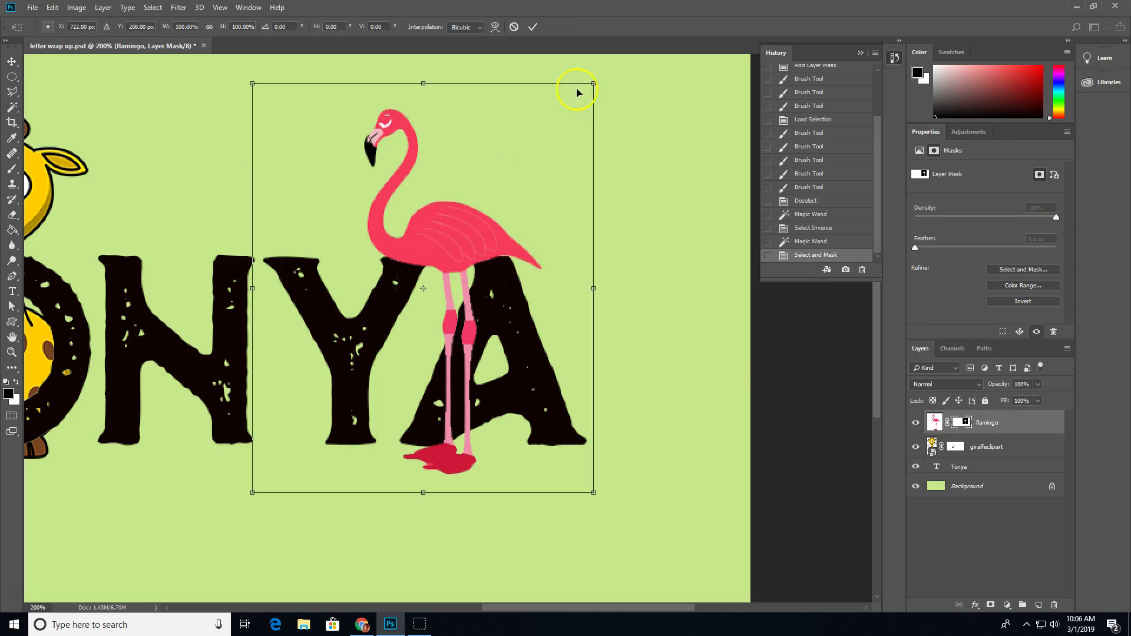
left_click_drag(598, 81, 536, 149)
left_click_drag(447, 248, 398, 246)
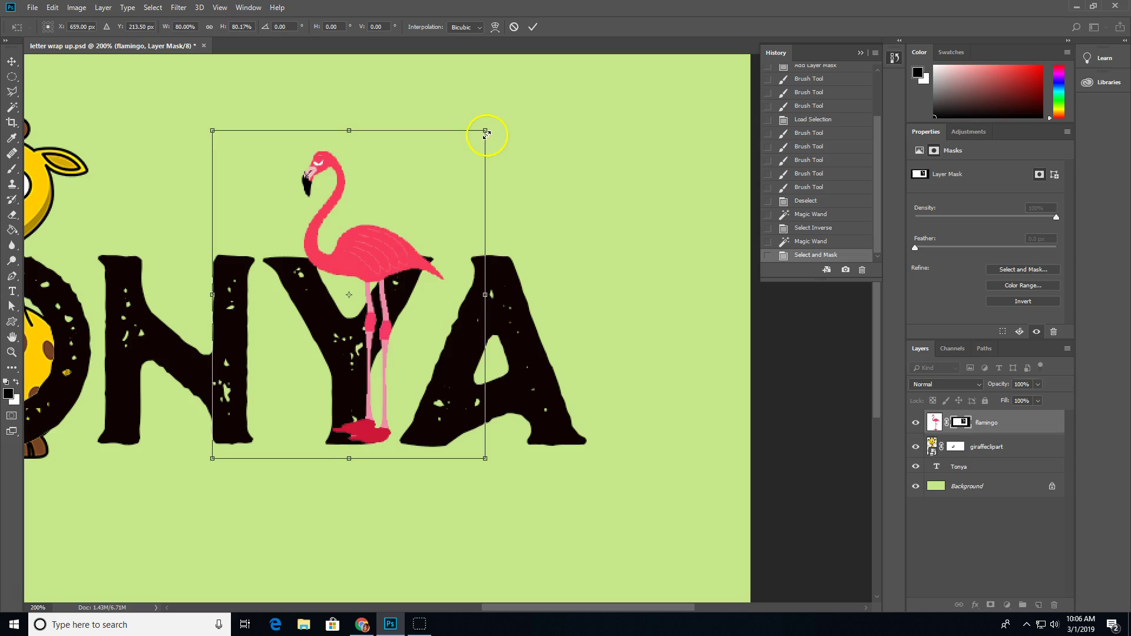
left_click_drag(485, 131, 468, 149)
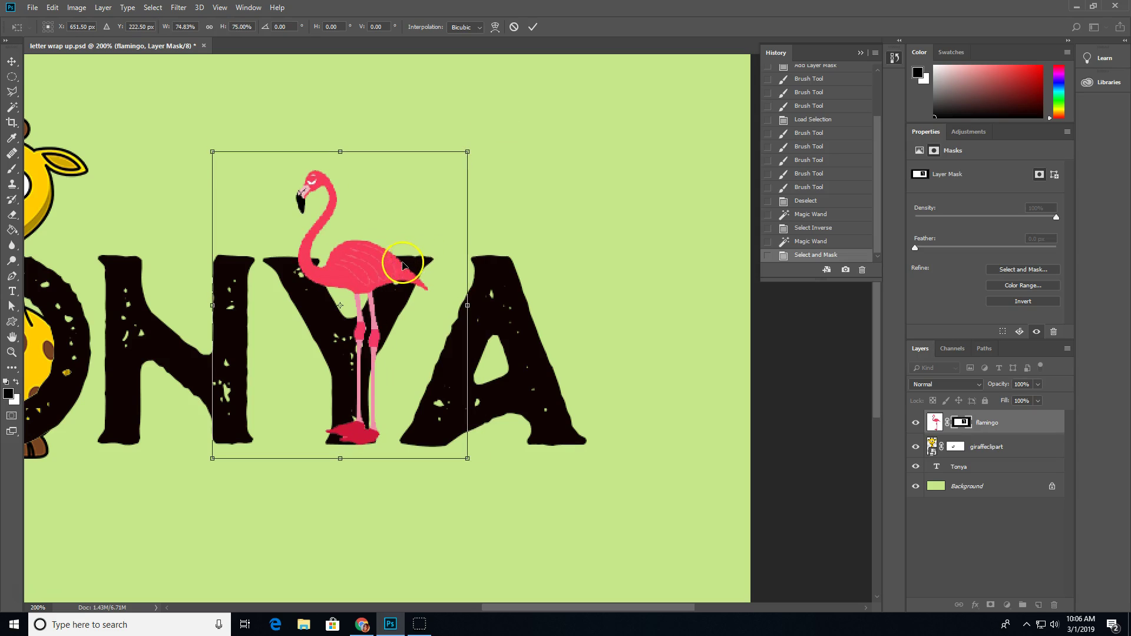
left_click(532, 26)
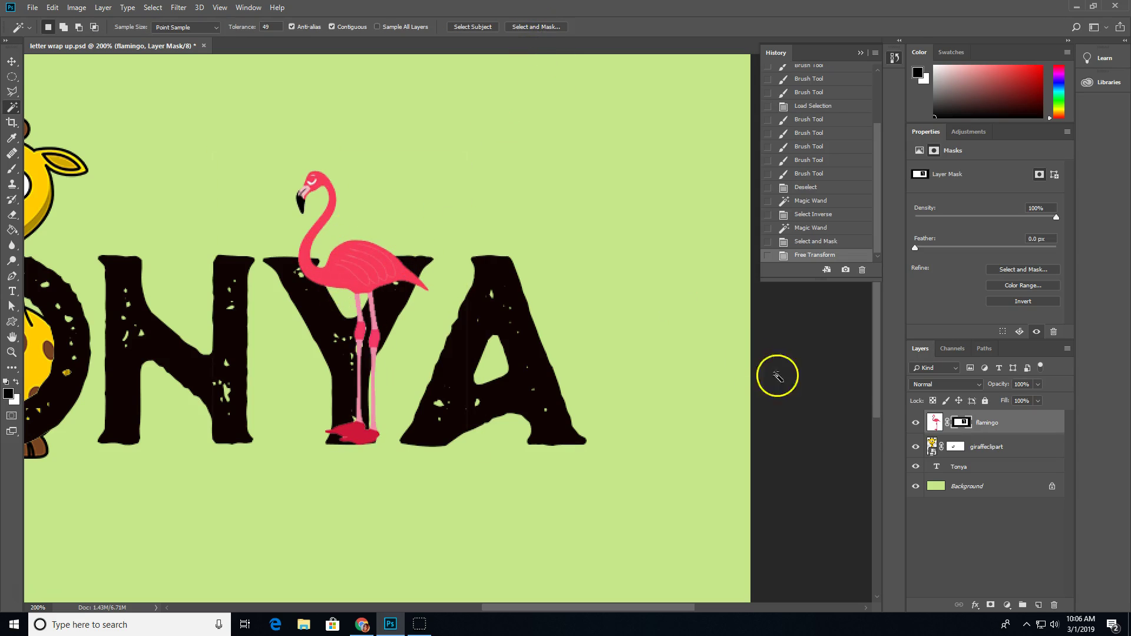
left_click(962, 423, "ctrl")
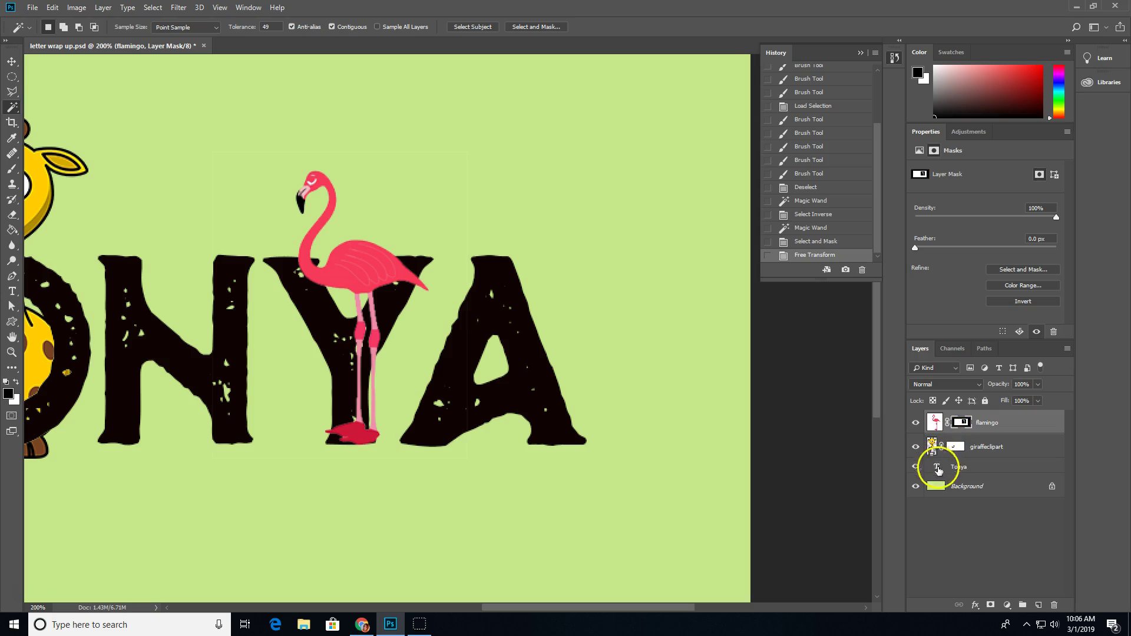
Load the TONYA letters as a selection and target the flamingo's mask with the Brush
left_click(958, 467)
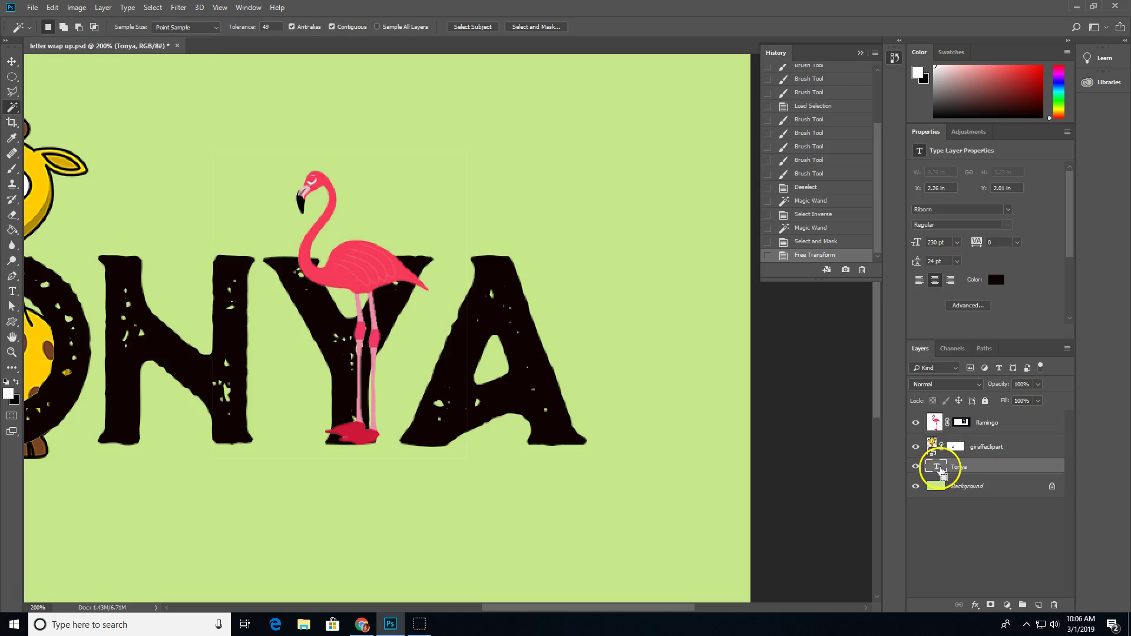
left_click(939, 466, "ctrl")
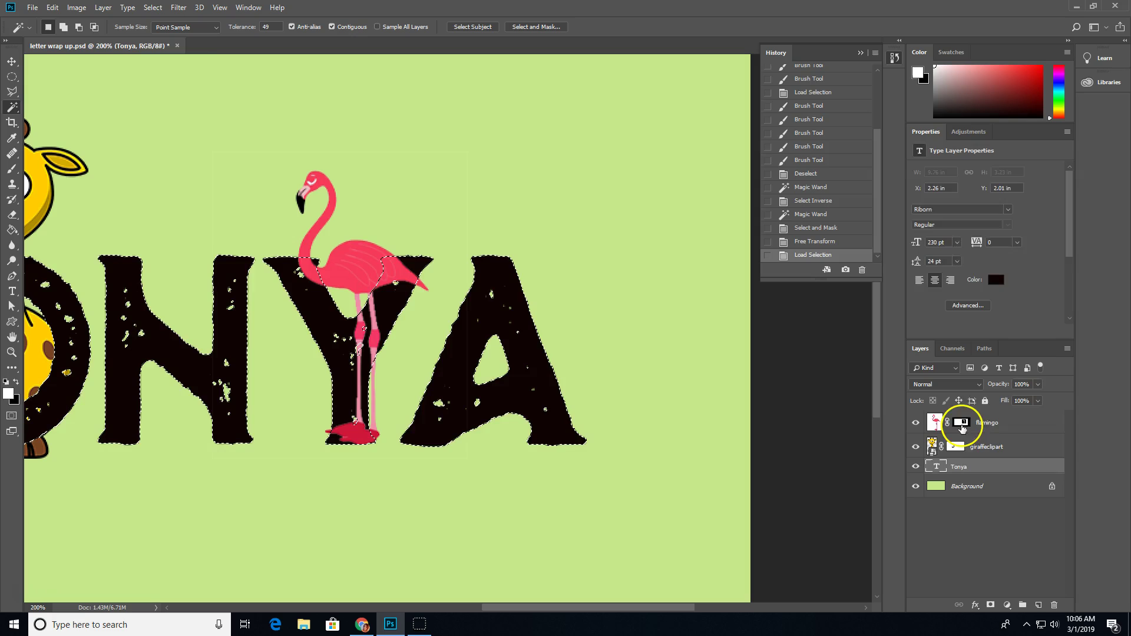
left_click(961, 422)
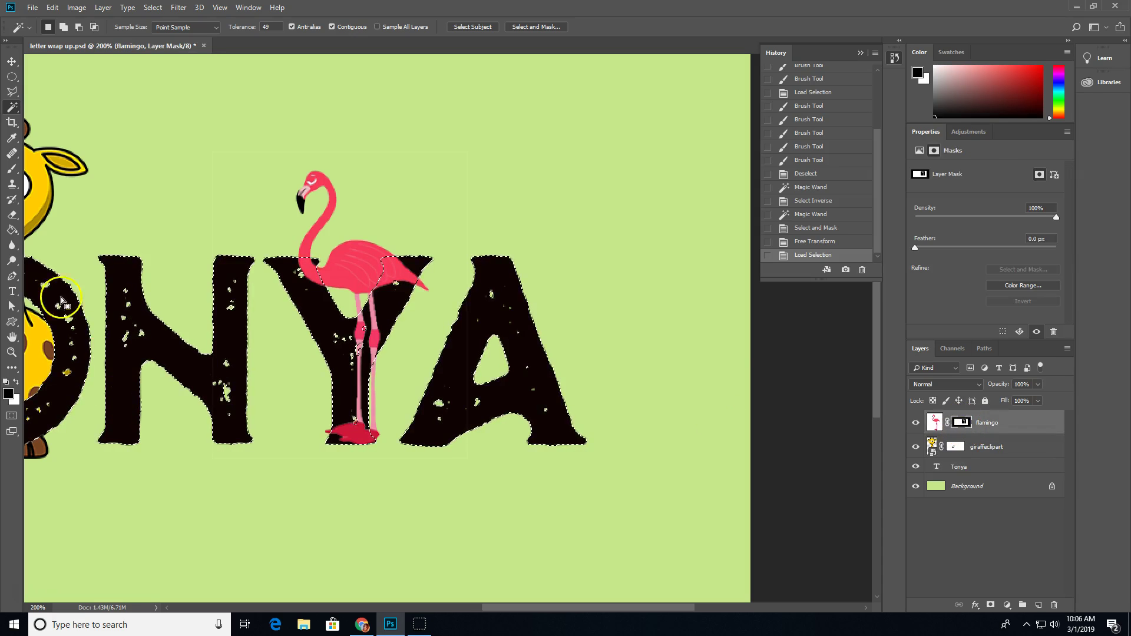
key("b")
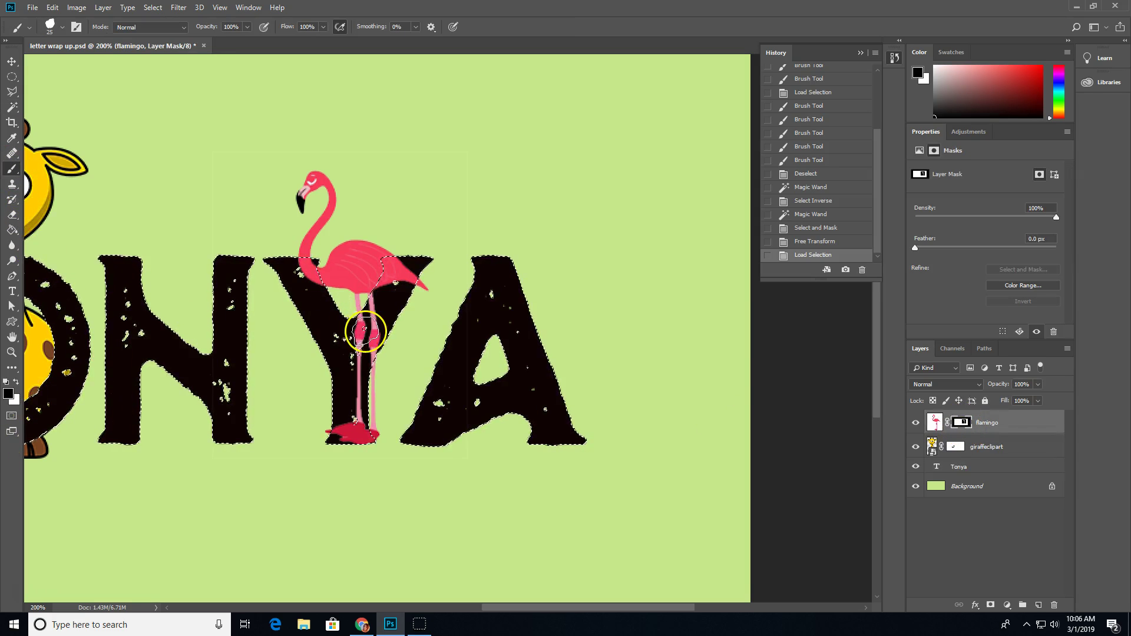
Paint black inside the Y to tuck the flamingo's back, neck and legs behind it, then deselect
mouse_move(404, 234)
left_mouse_down()
mouse_move(382, 310)
mouse_move(393, 320)
mouse_move(351, 333)
mouse_move(373, 320)
mouse_move(362, 349)
left_mouse_up()
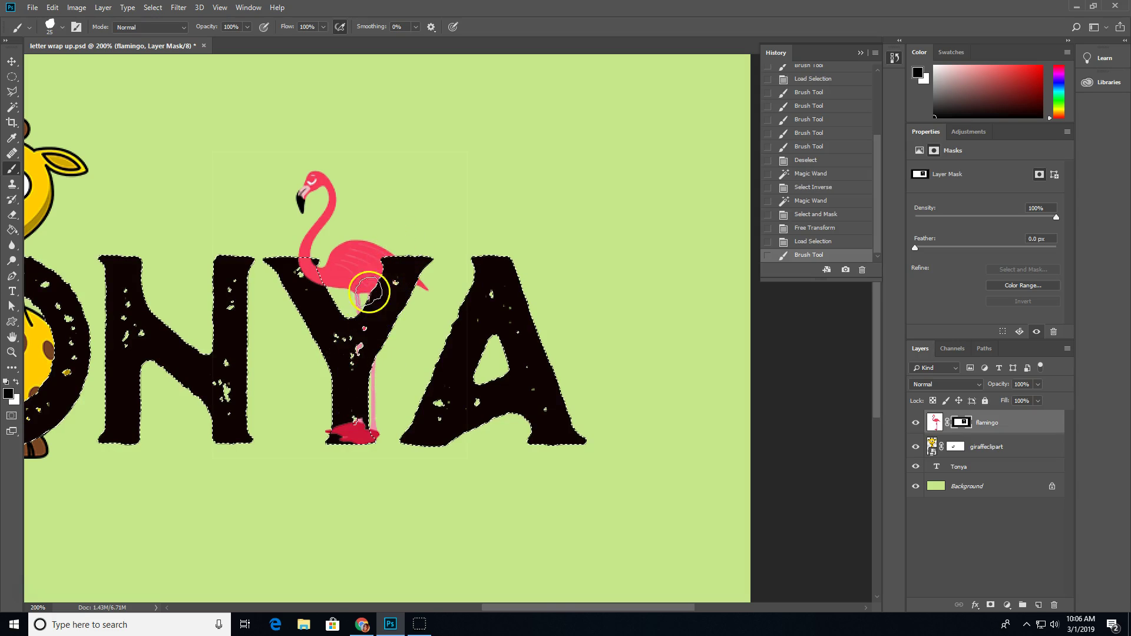
mouse_move(372, 231)
left_mouse_down()
mouse_move(366, 262)
mouse_move(388, 287)
left_mouse_up()
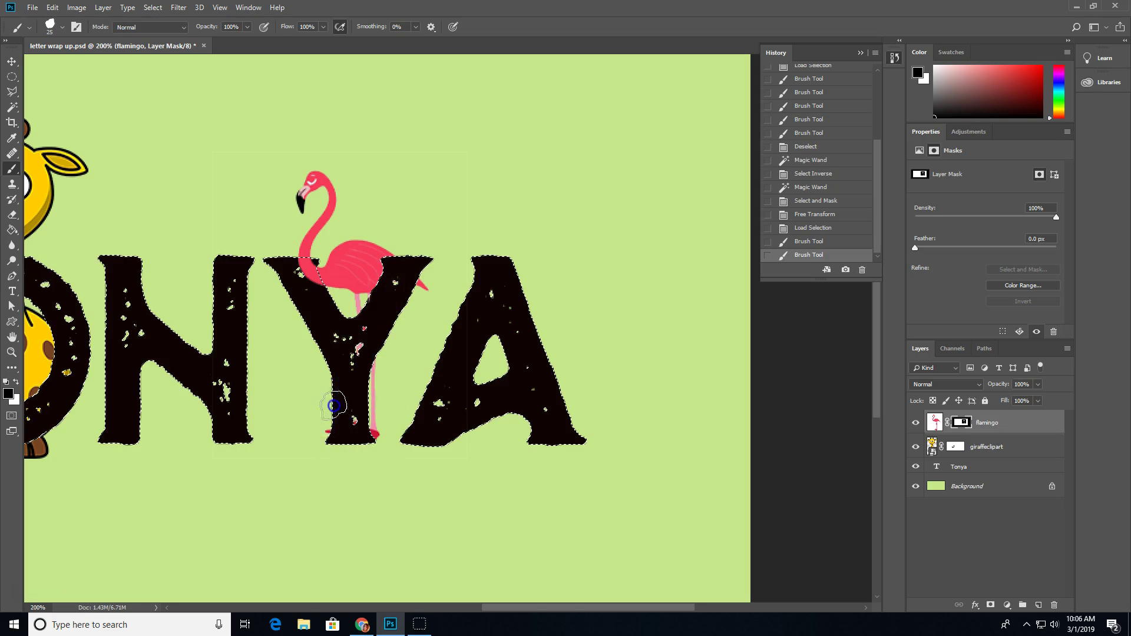
left_click_drag(417, 247, 357, 326)
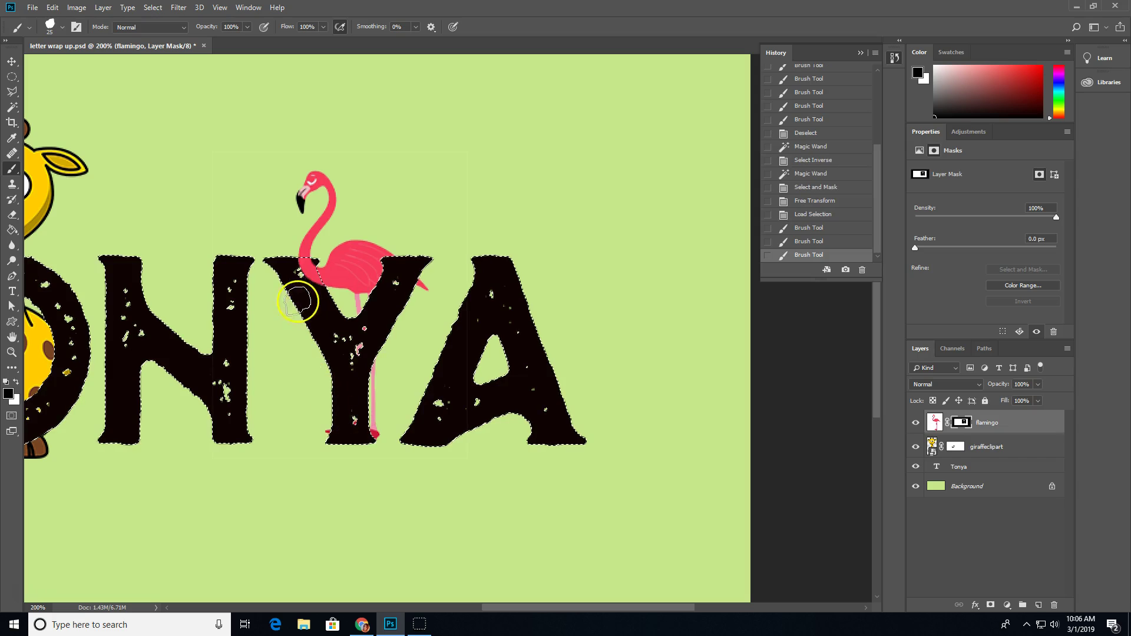
mouse_move(298, 290)
left_mouse_down()
mouse_move(328, 291)
mouse_move(298, 262)
mouse_move(315, 277)
mouse_move(298, 185)
mouse_move(289, 247)
mouse_move(352, 272)
mouse_move(321, 277)
left_mouse_up()
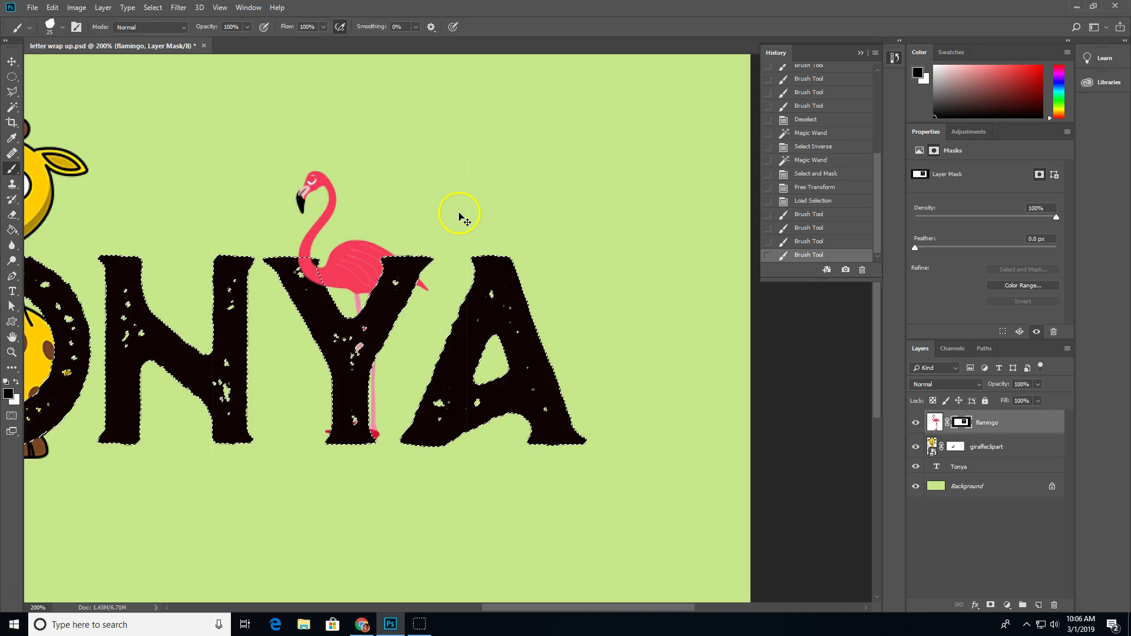
key("ctrl+d")
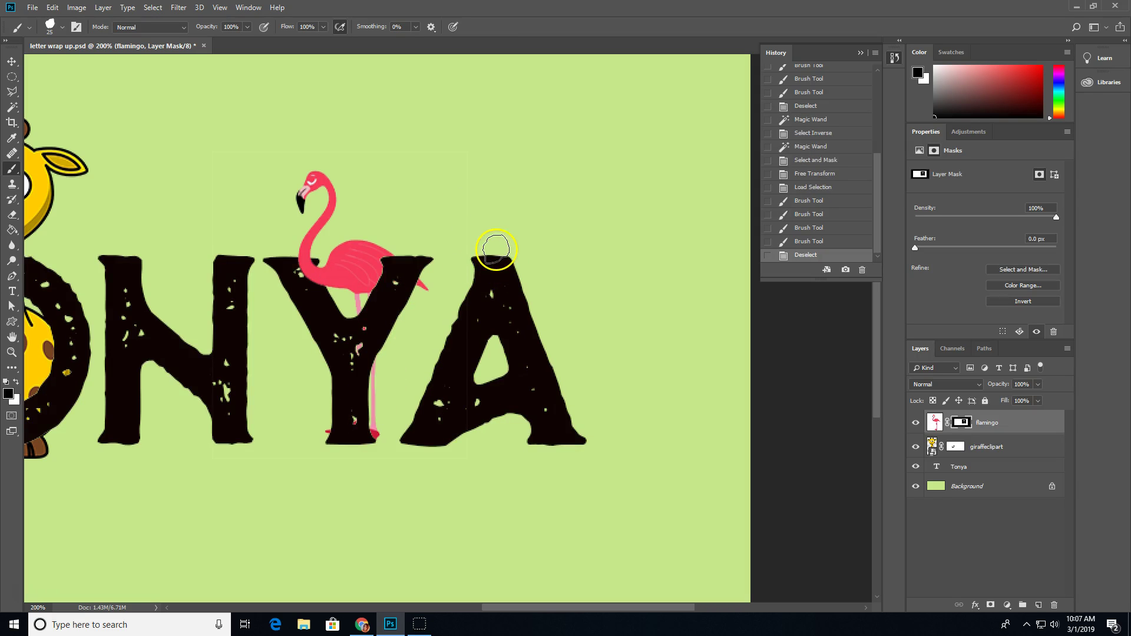
key("ctrl+minus")
left_click_drag(552, 341, 545, 372)
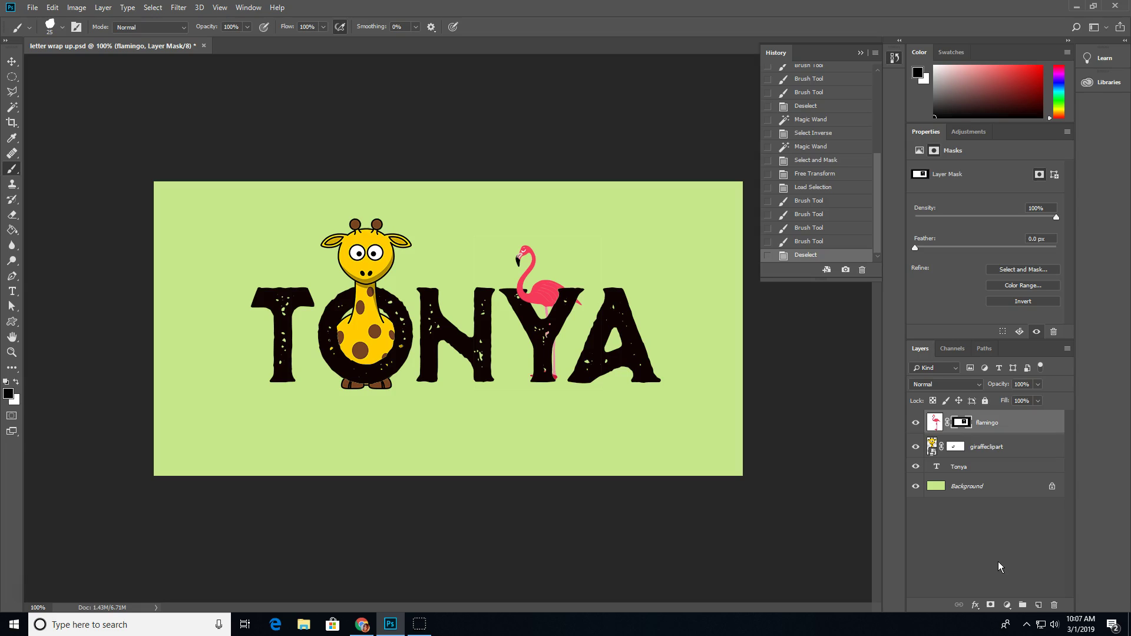
left_click(935, 422)
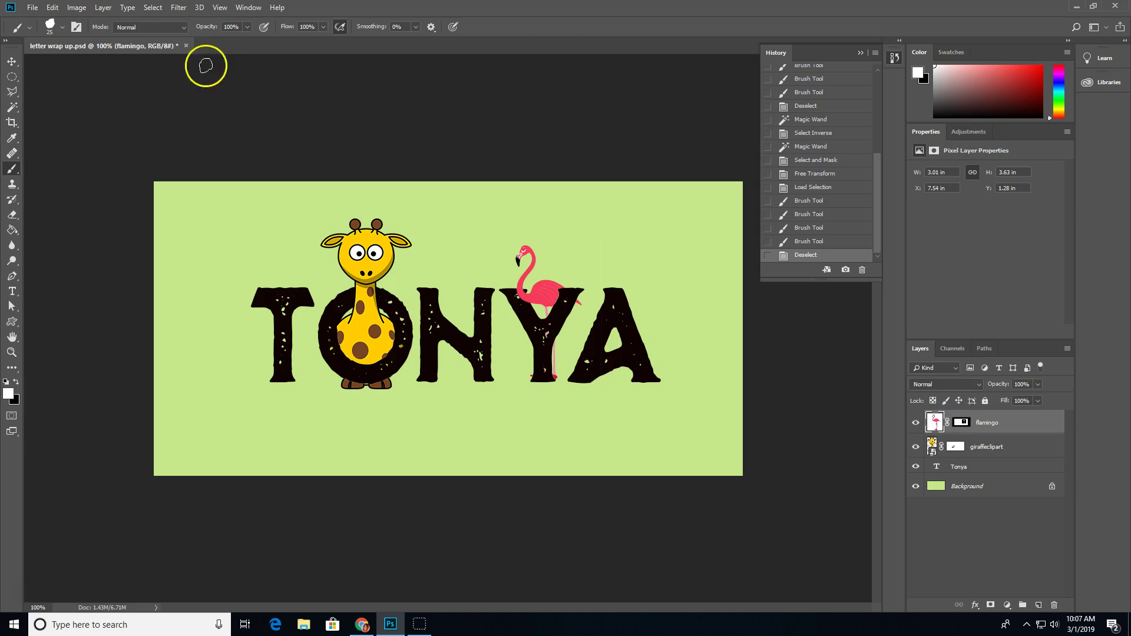
left_click(12, 61)
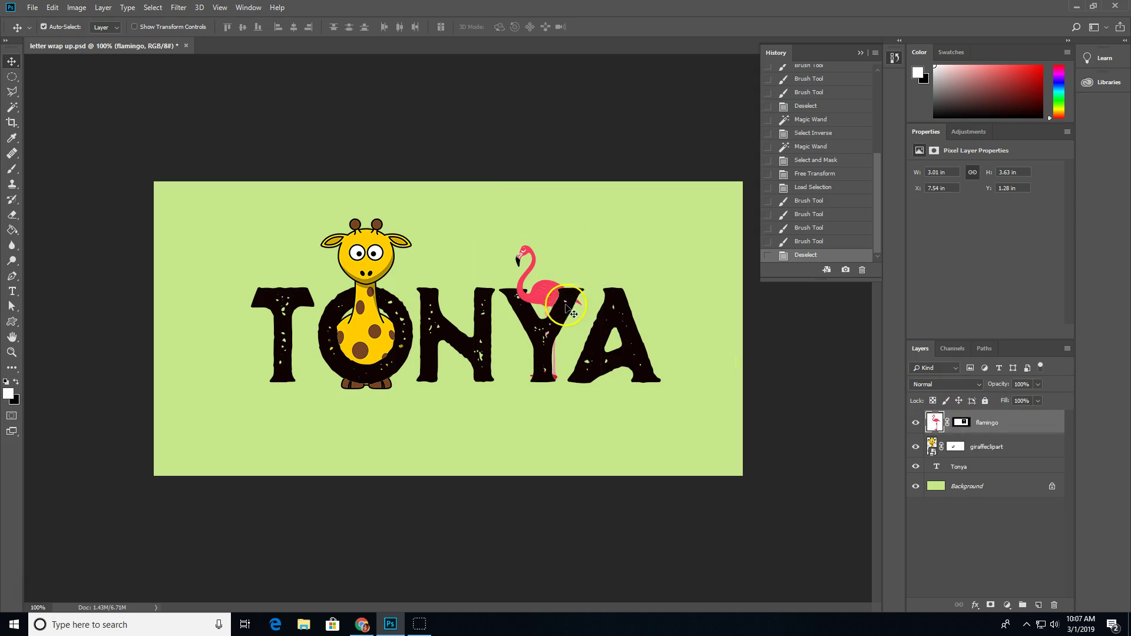
left_click_drag(566, 307, 505, 299)
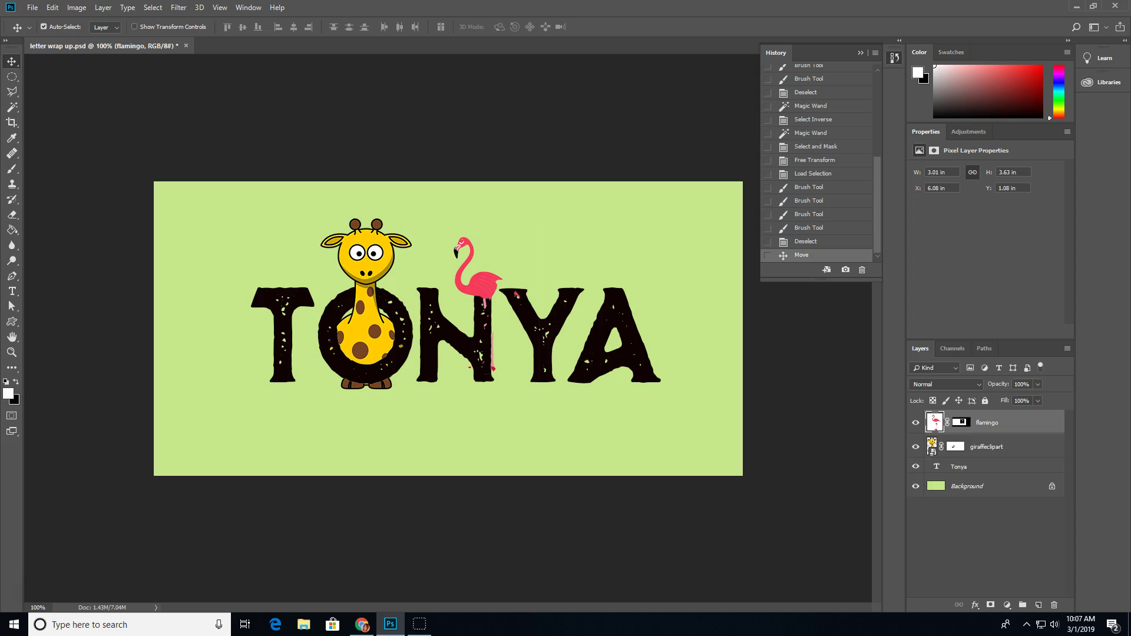
left_click(483, 301)
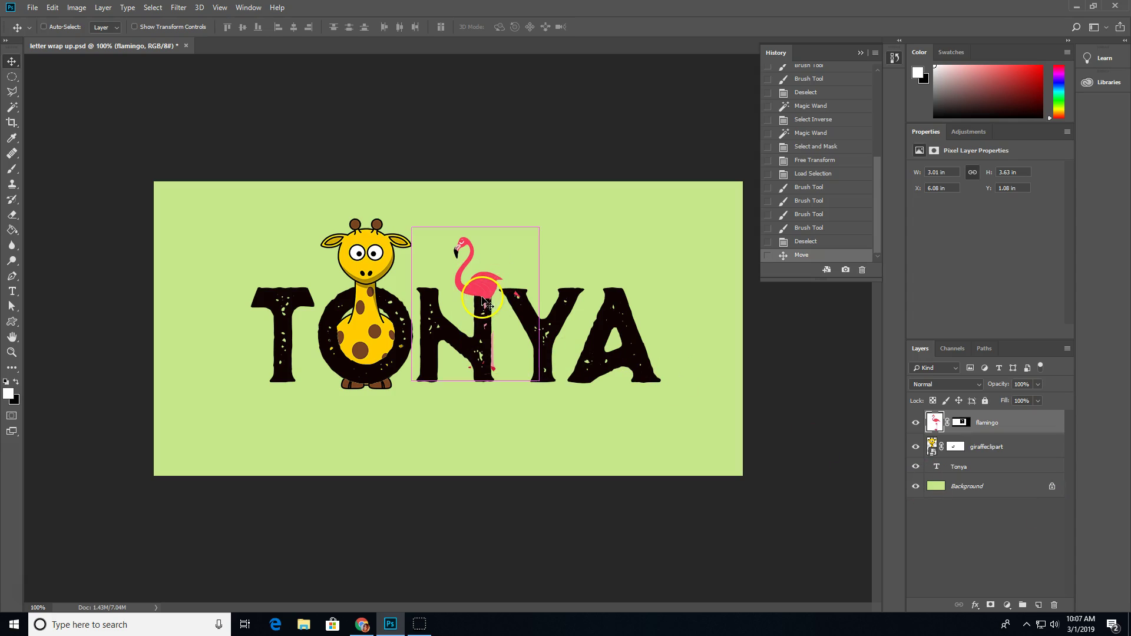
key("ctrl+z")
left_click(537, 261)
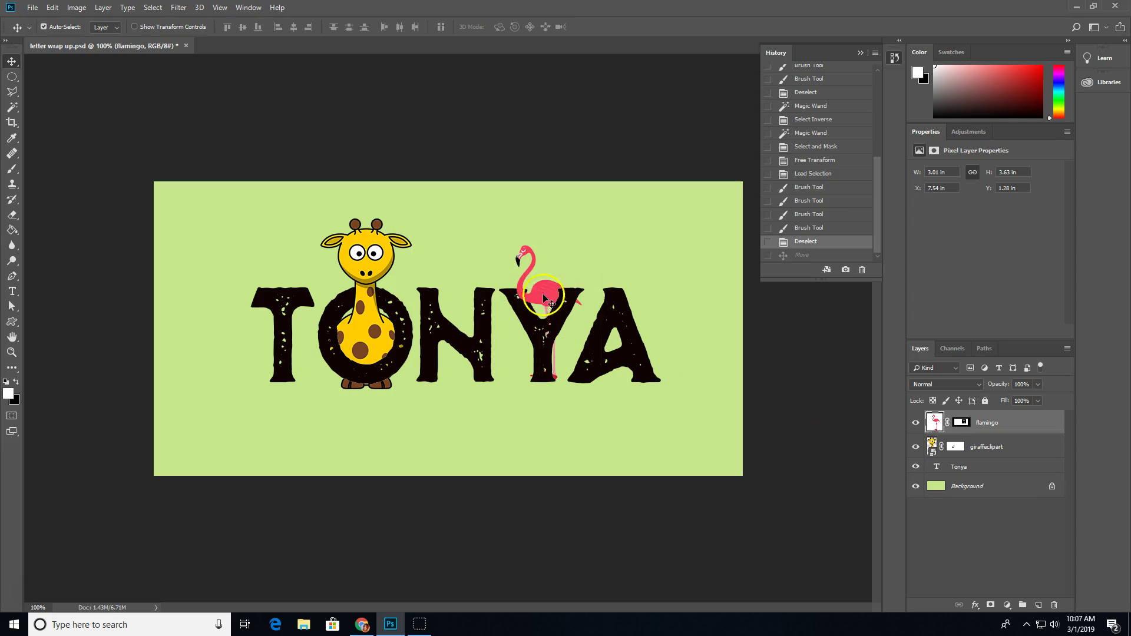
left_click_drag(536, 287, 557, 310)
left_click(790, 336)
left_click(554, 328)
left_click(651, 349)
left_click(373, 314)
left_click(595, 338)
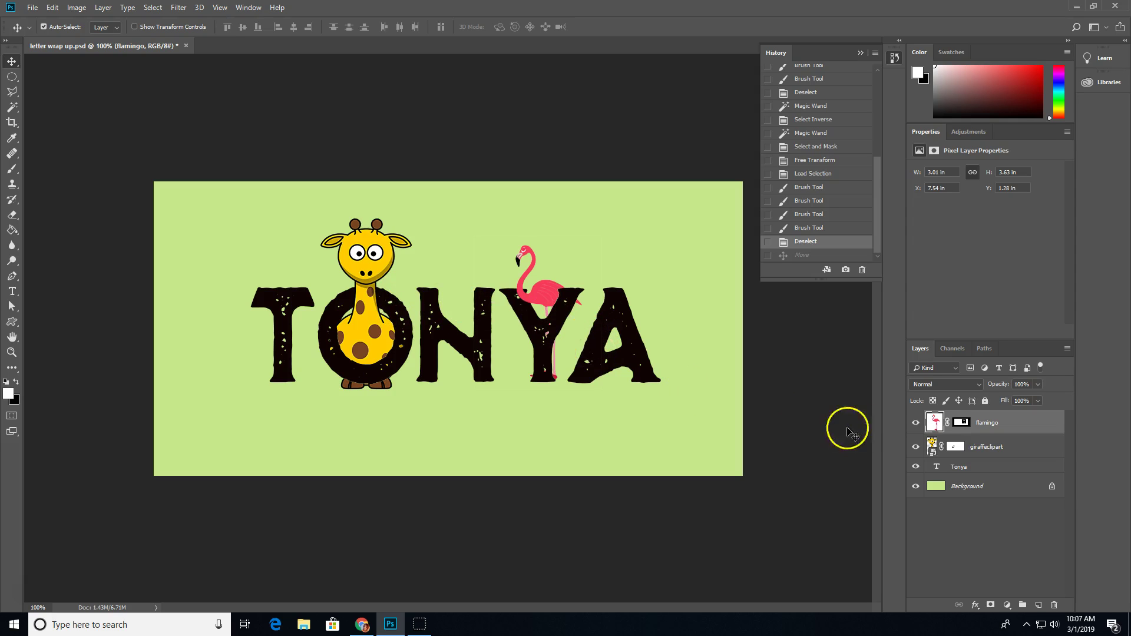